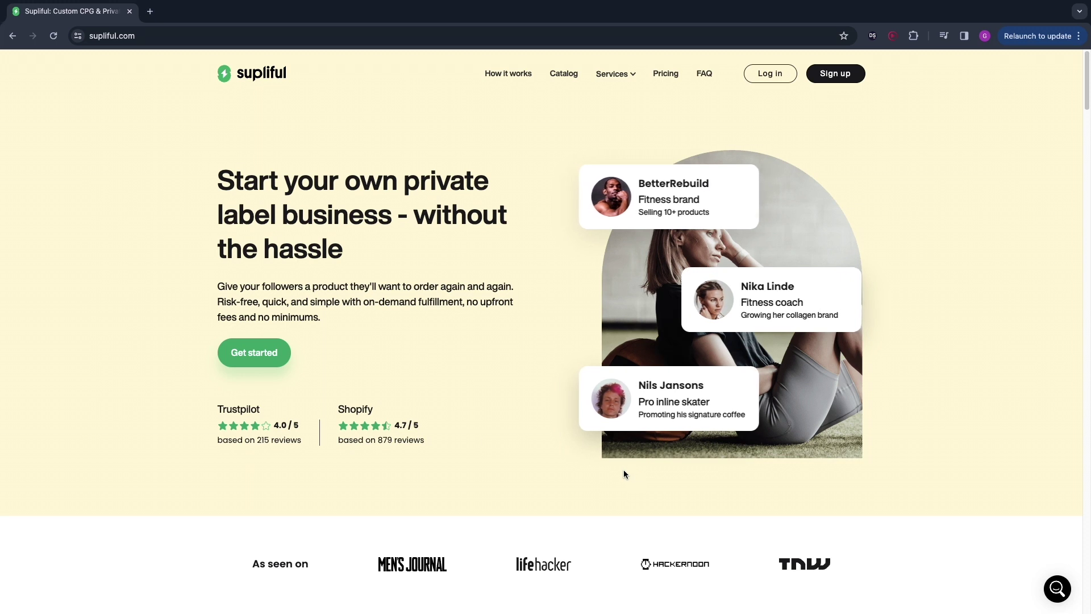
# Start signing up for Supliful and browse the product catalog
pyautogui.click(237, 356)
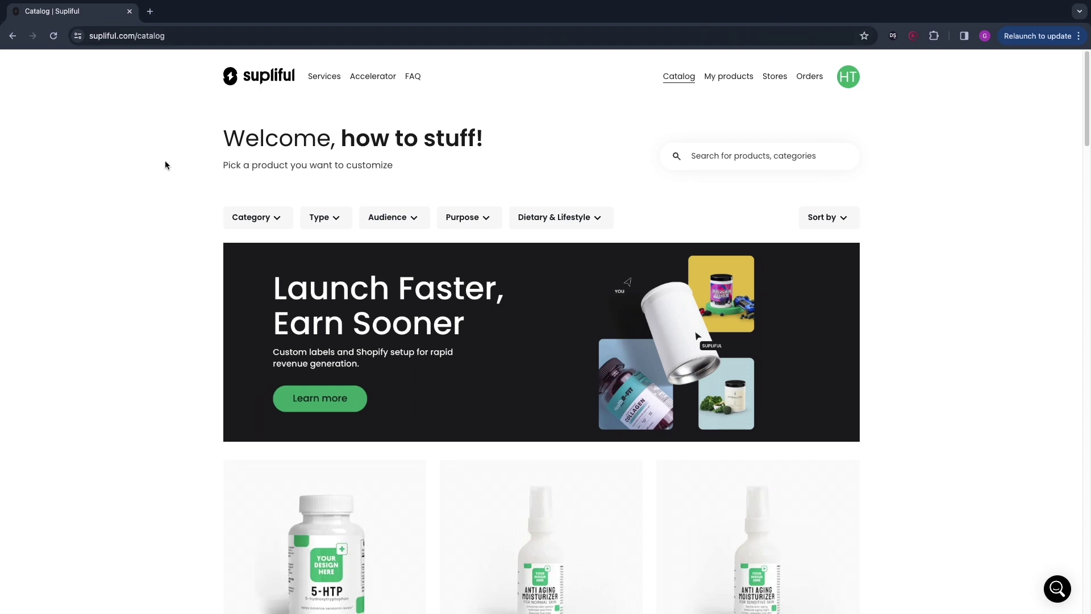
pyautogui.scroll(-10, 105, 258)
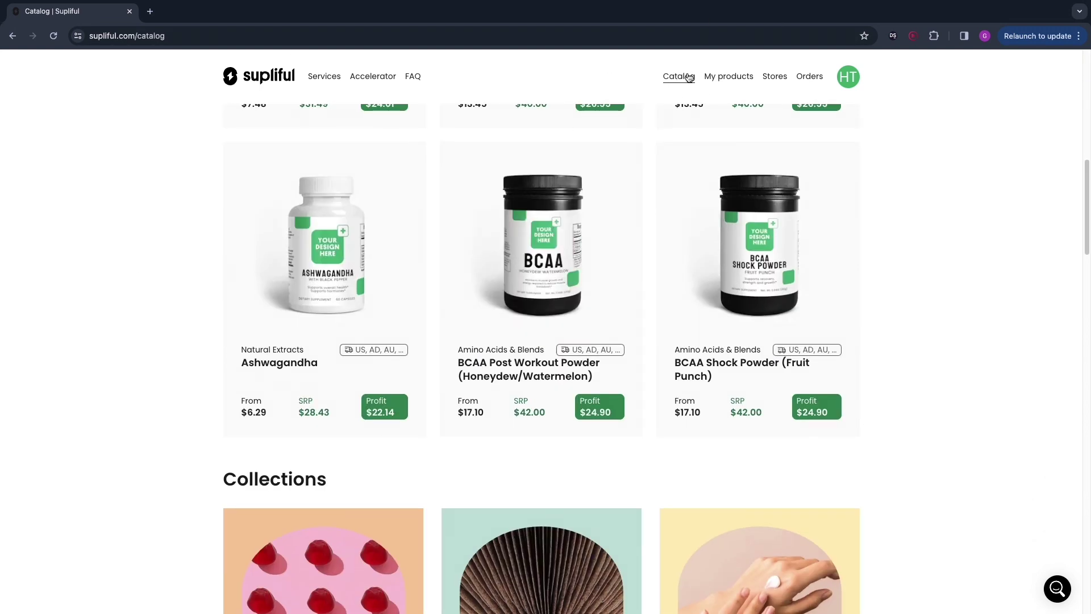
pyautogui.scroll(1, 423, 322)
pyautogui.scroll(5, 423, 322)
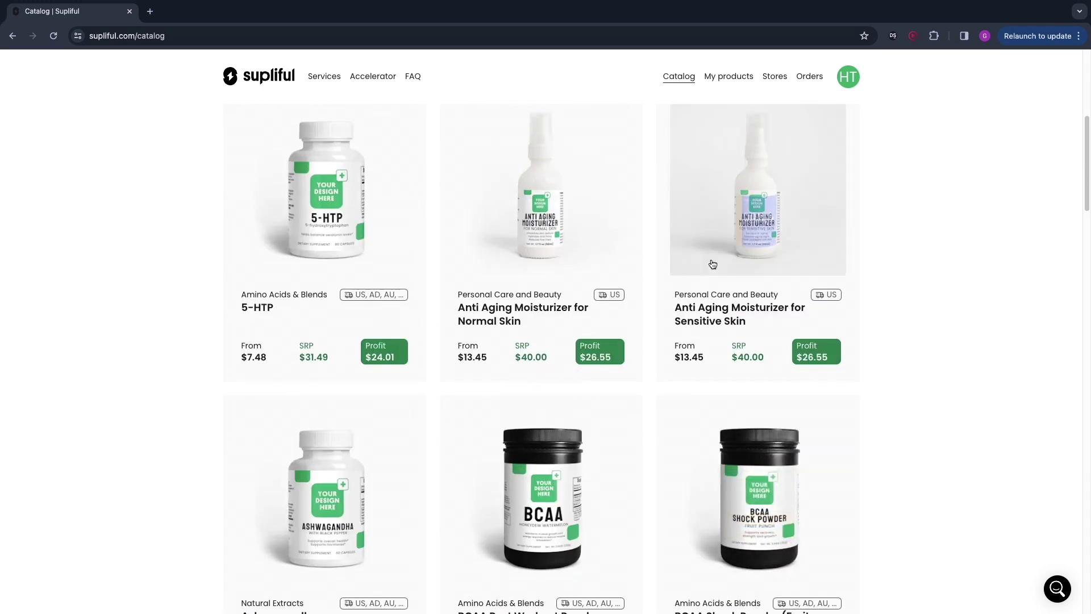
pyautogui.scroll(5, 312, 444)
# Filter the catalog to the Natural Extracts category
pyautogui.click(249, 196)
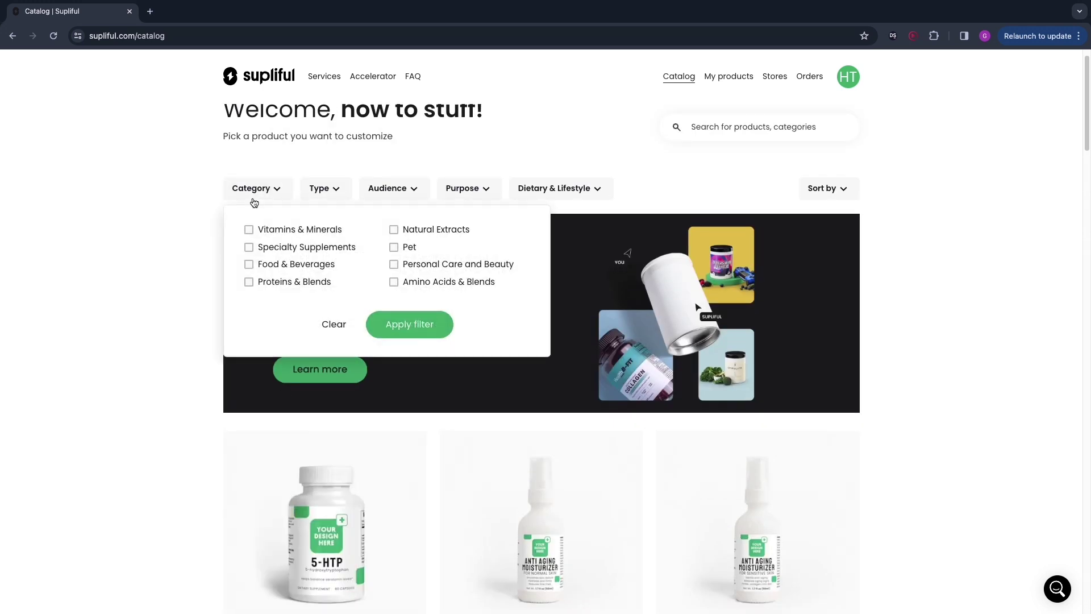
pyautogui.click(394, 230)
pyautogui.click(416, 325)
pyautogui.scroll(-1, 150, 301)
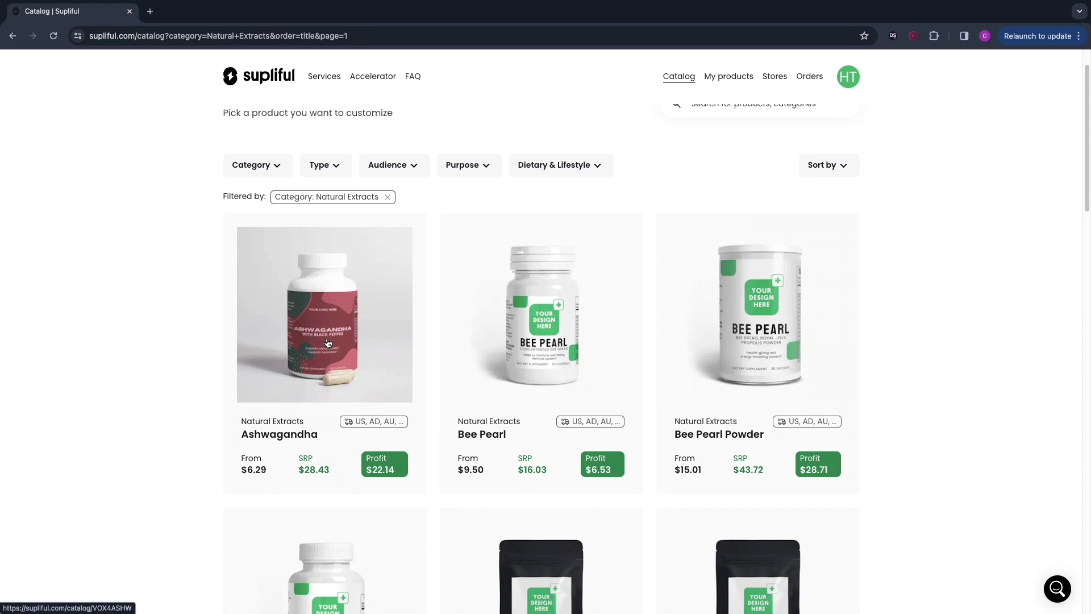
# Open the Ashwagandha product and look through its red, white and green bottle photos
pyautogui.click(311, 329)
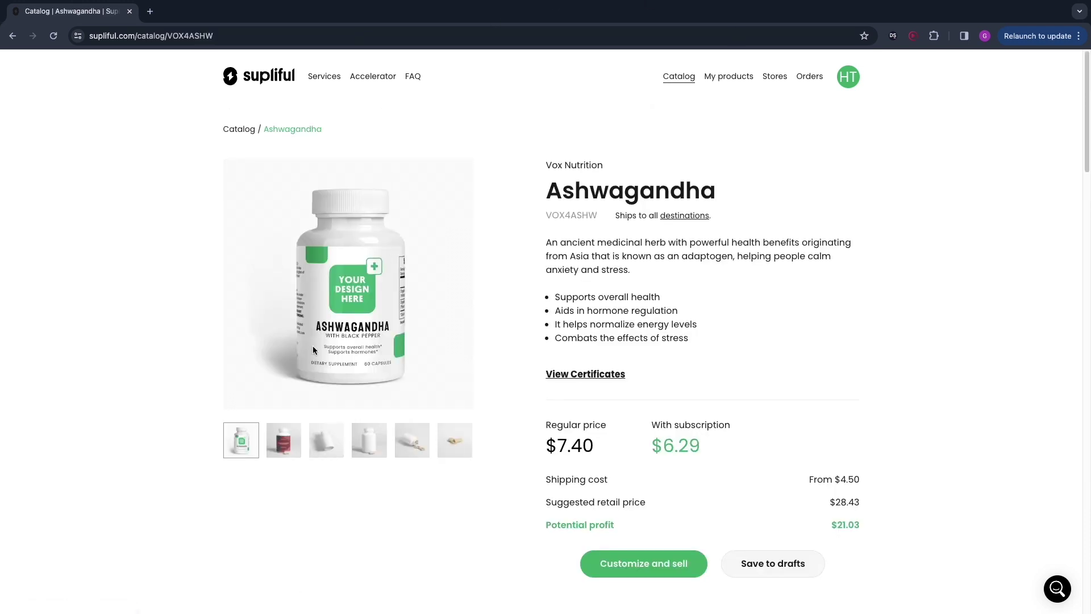
pyautogui.click(289, 442)
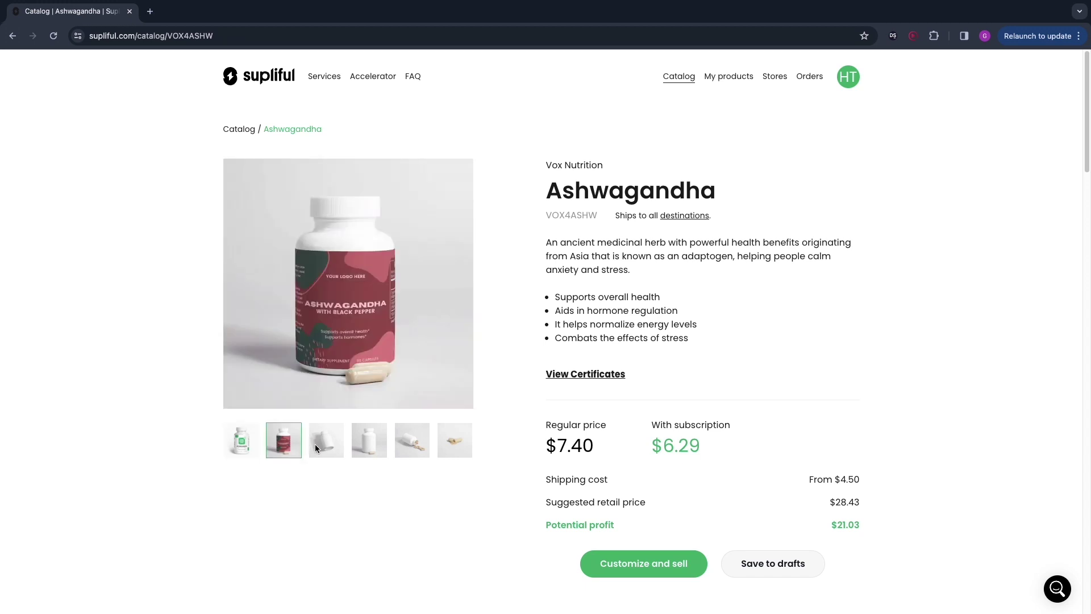
pyautogui.click(339, 446)
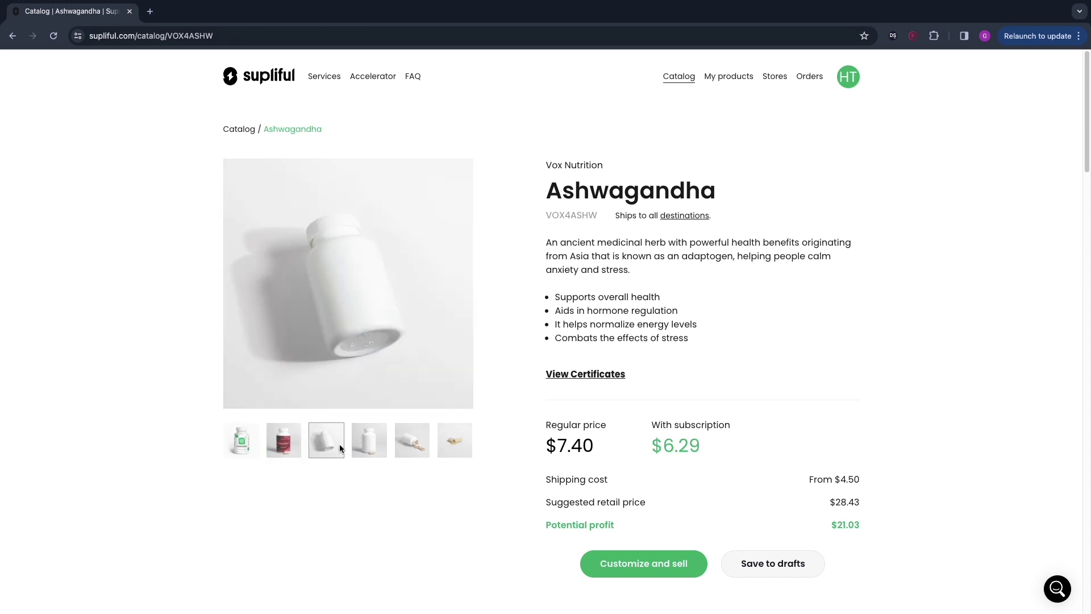
pyautogui.click(284, 446)
pyautogui.click(254, 434)
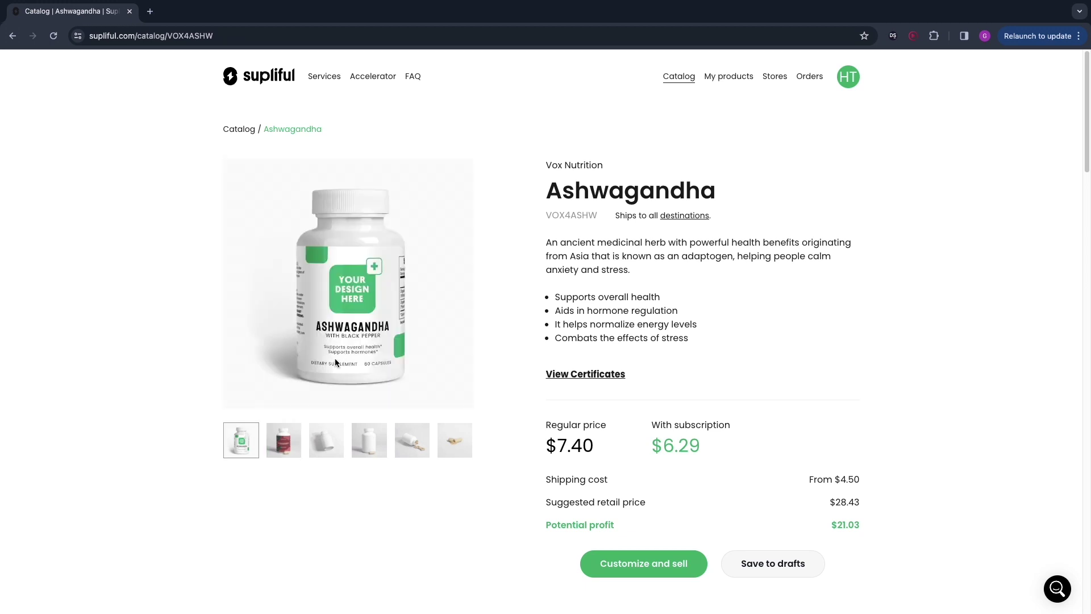
pyautogui.click(278, 447)
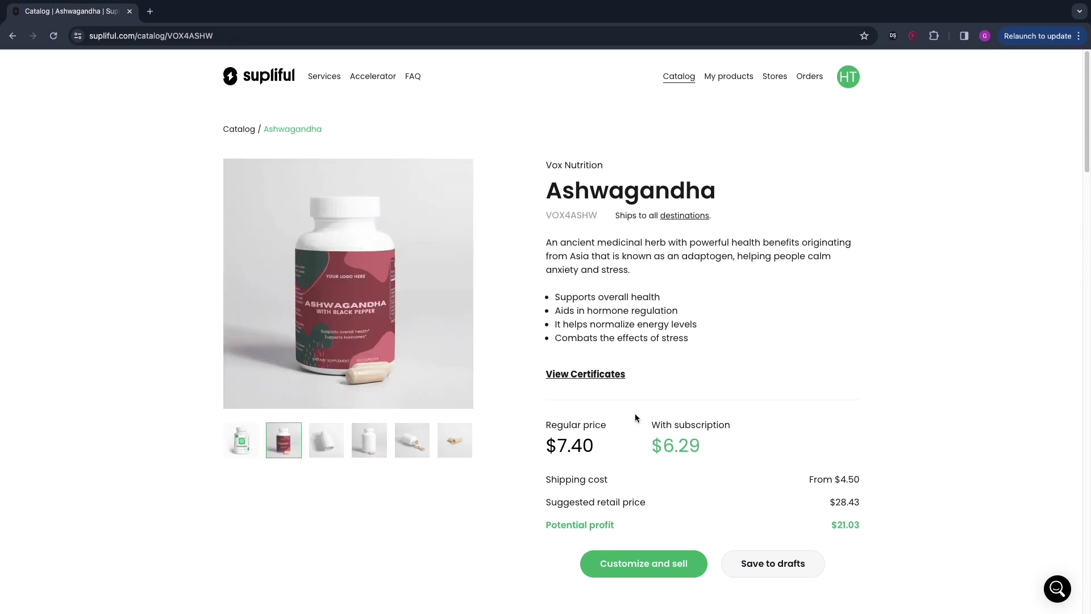
# Review the $7.40 regular price and the Starter plan's $49/mo subscription pricing
pyautogui.moveTo(548, 427); pyautogui.dragTo(636, 464)
pyautogui.click(547, 426)
pyautogui.moveTo(547, 424); pyautogui.dragTo(598, 449)
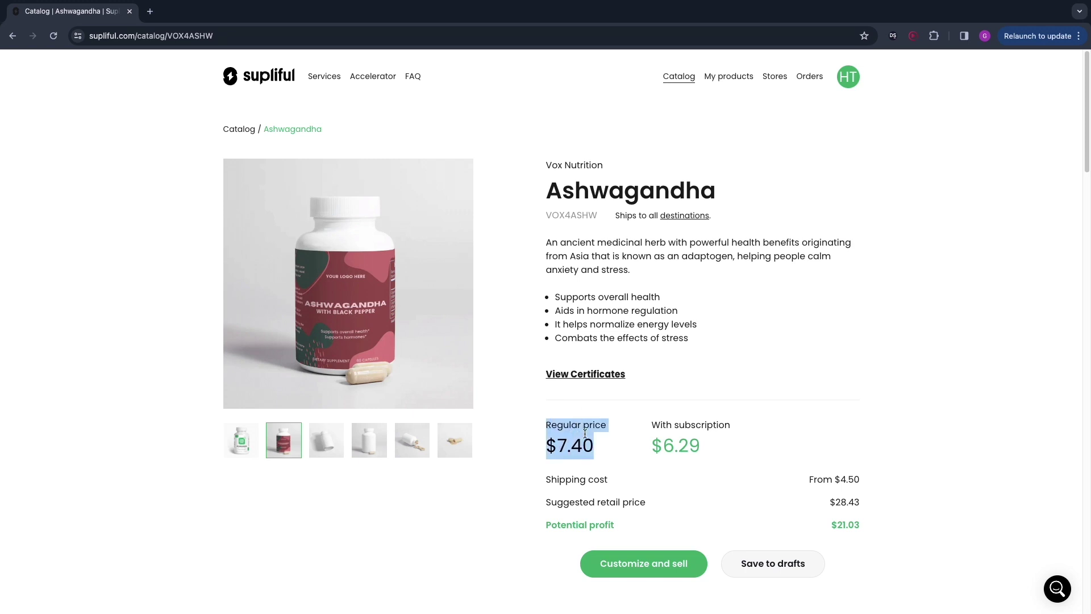
pyautogui.scroll(-2, 572, 438)
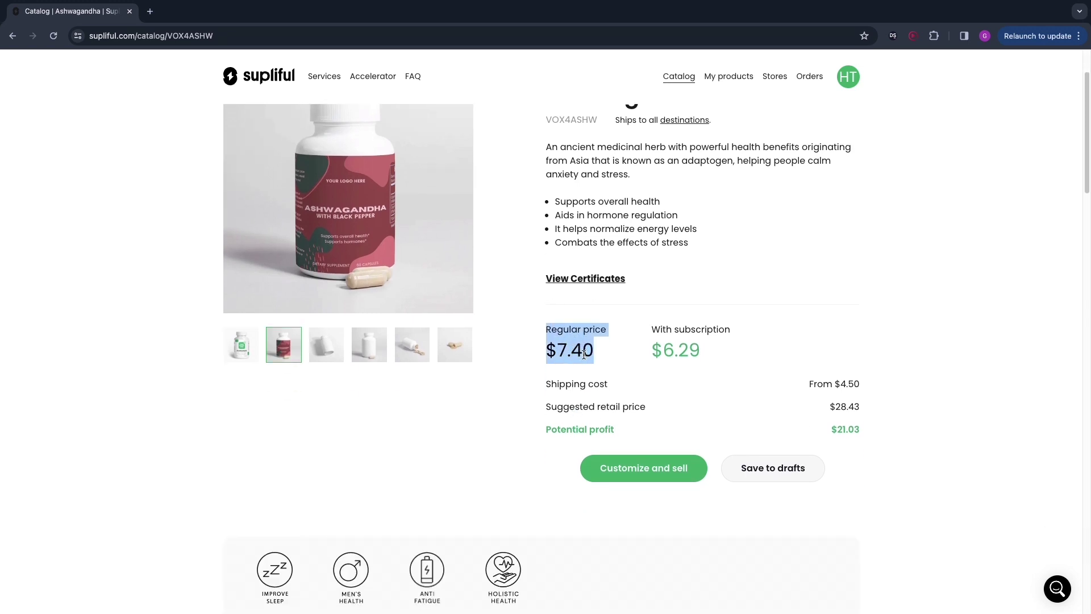
pyautogui.click(654, 334)
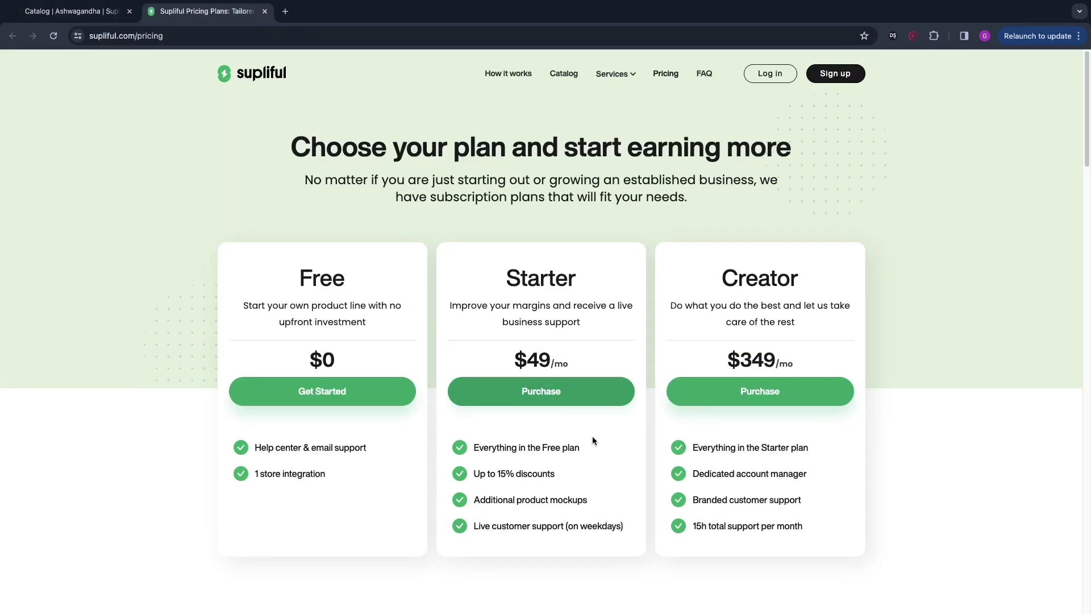
pyautogui.tripleClick(536, 360)
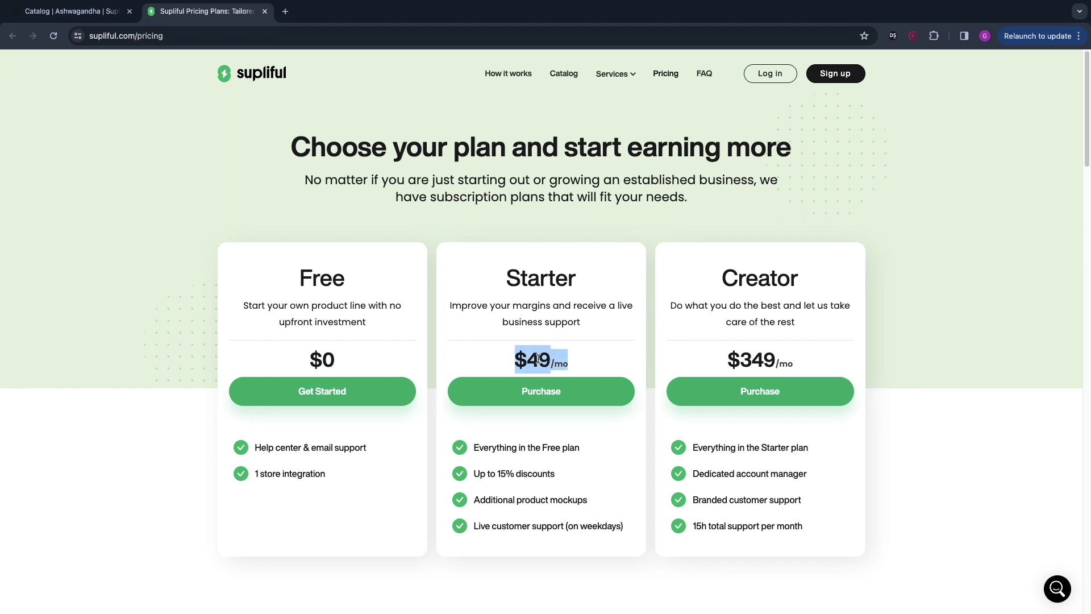
pyautogui.hotkey('ctrl', 'w')
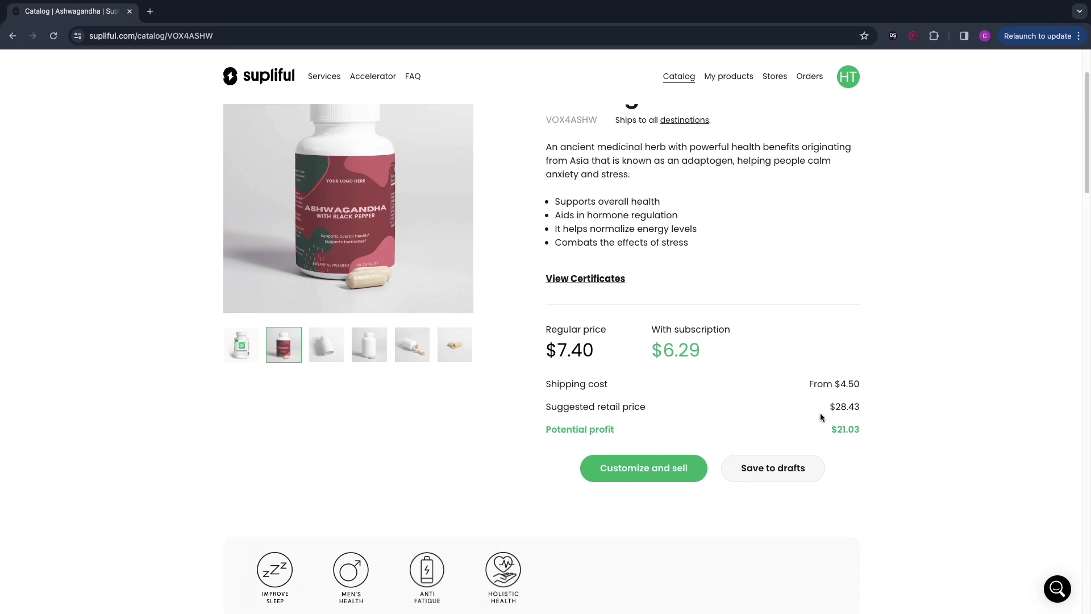
# Note the $28.43 suggested retail price and begin customizing Ashwagandha for sale
pyautogui.moveTo(834, 408); pyautogui.dragTo(878, 407)
pyautogui.click(878, 413)
pyautogui.click(544, 296)
pyautogui.scroll(2, 354, 313)
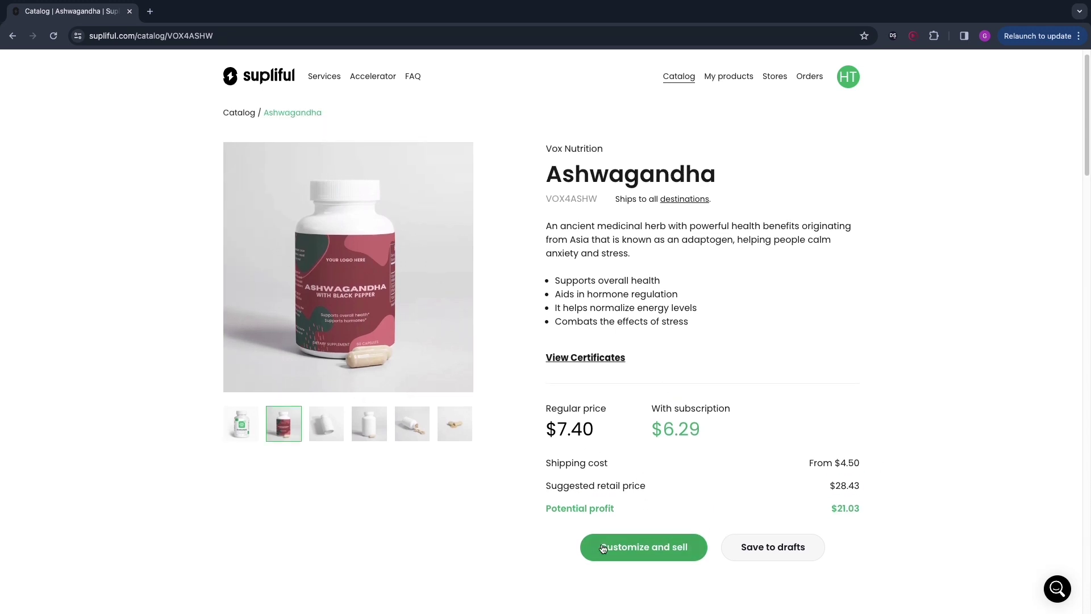
pyautogui.click(634, 545)
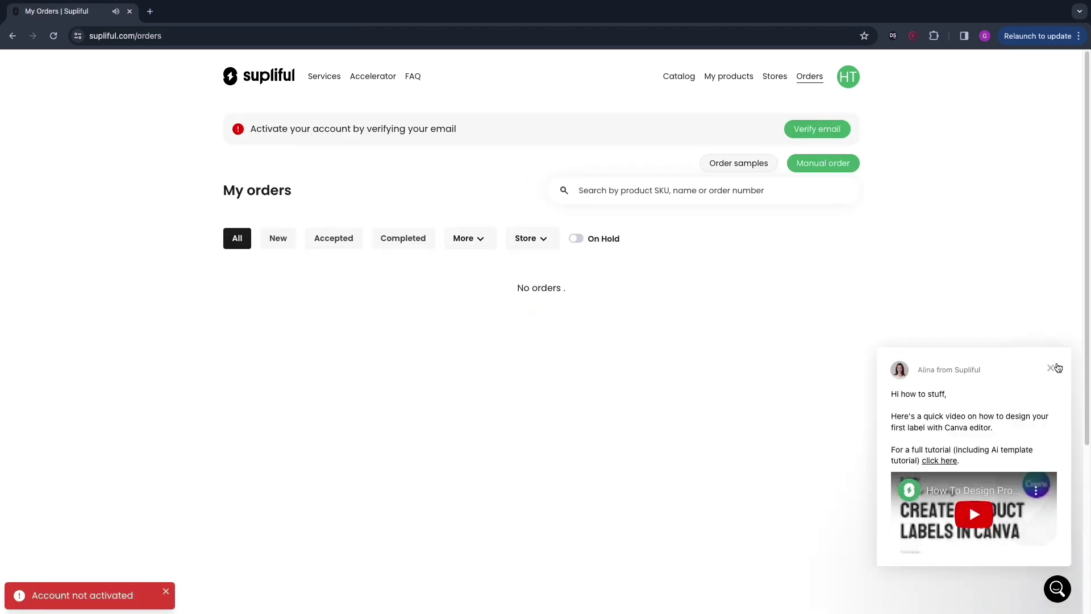
# Dismiss the chat popup, verify the account email with the 6-digit code, and go to My products
pyautogui.click(1051, 367)
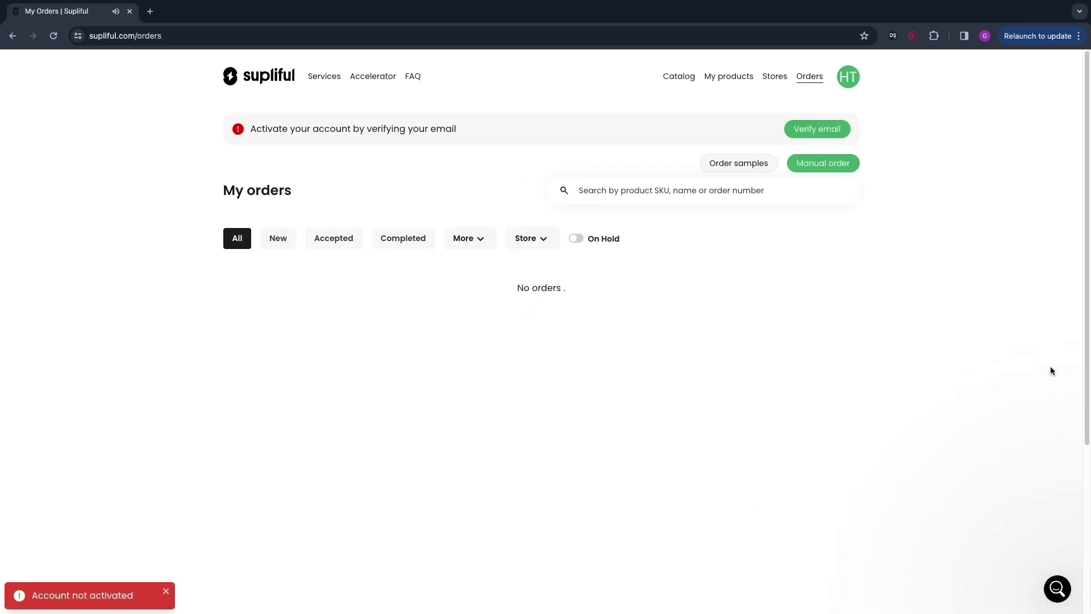
pyautogui.click(815, 134)
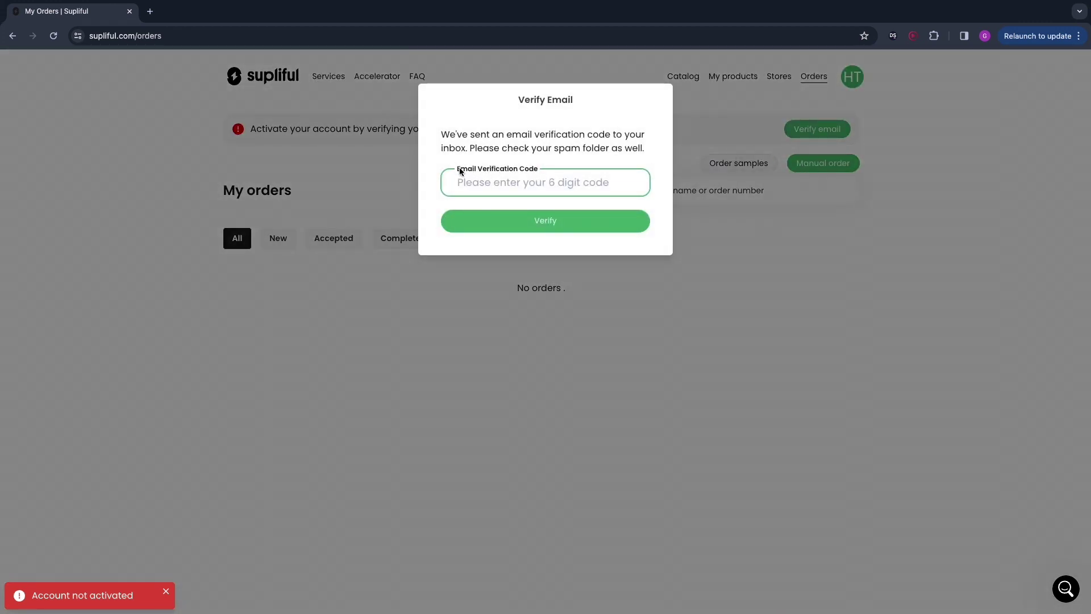
pyautogui.click(534, 173)
pyautogui.click(545, 222)
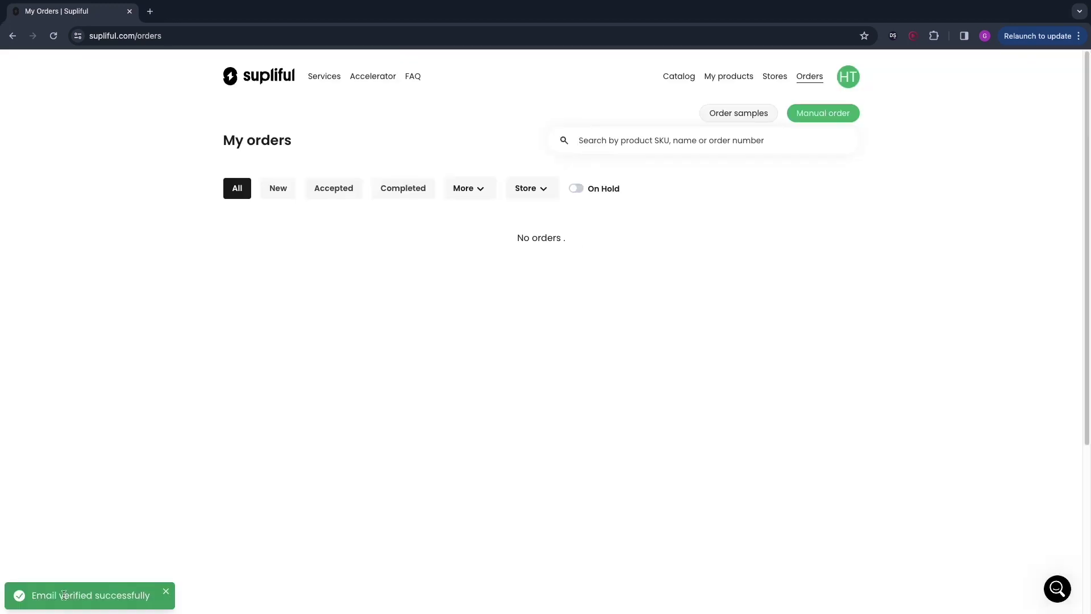
pyautogui.moveTo(33, 598); pyautogui.dragTo(116, 607)
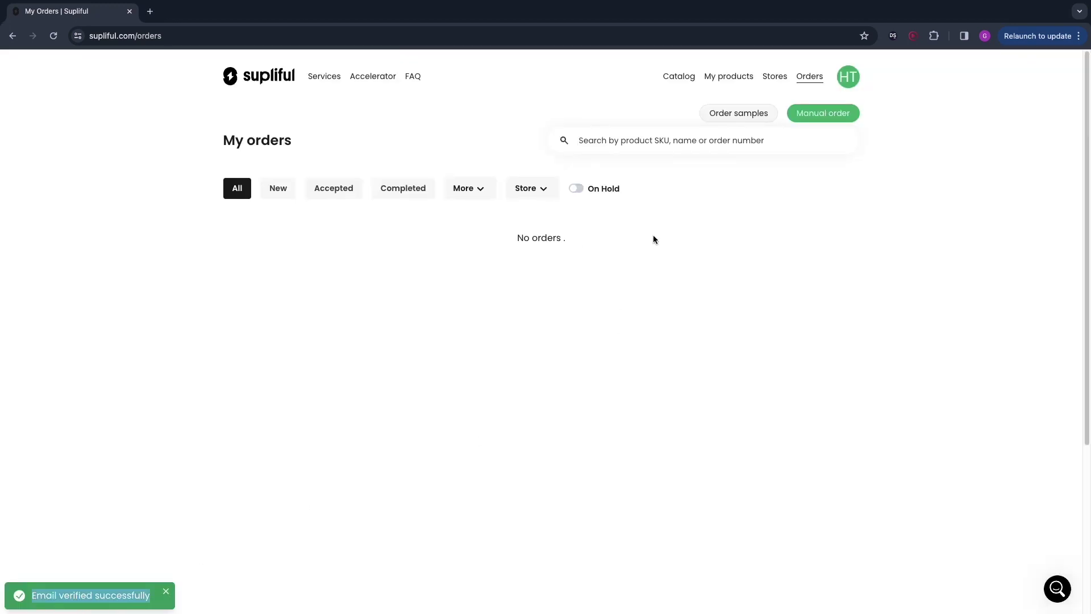
pyautogui.click(710, 83)
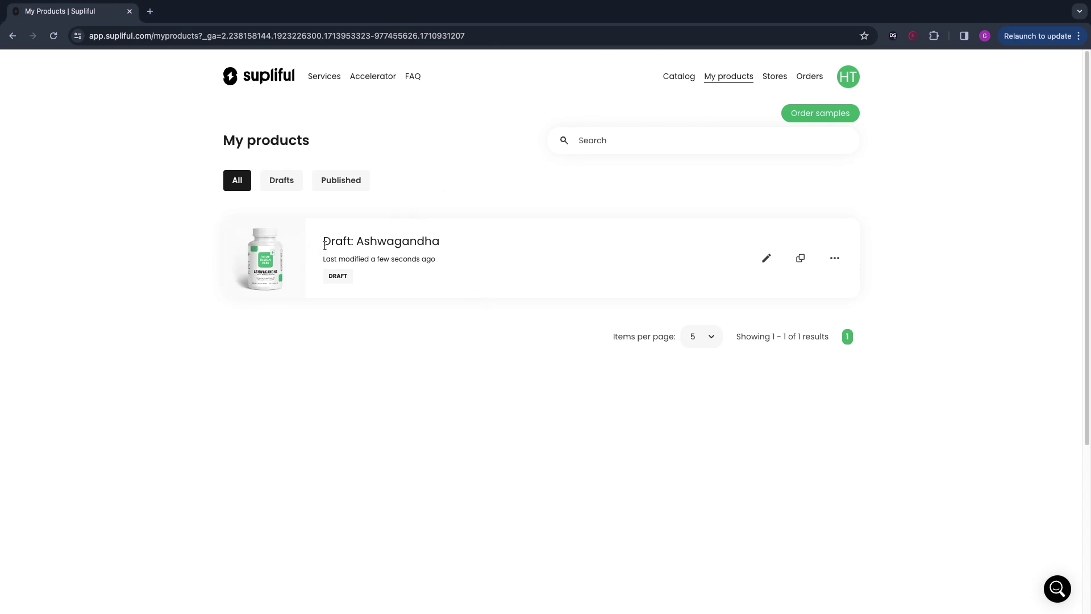
# Change the Ashwagandha draft's selling price from $7.40 to $28.00 and confirm it saved
pyautogui.click(765, 259)
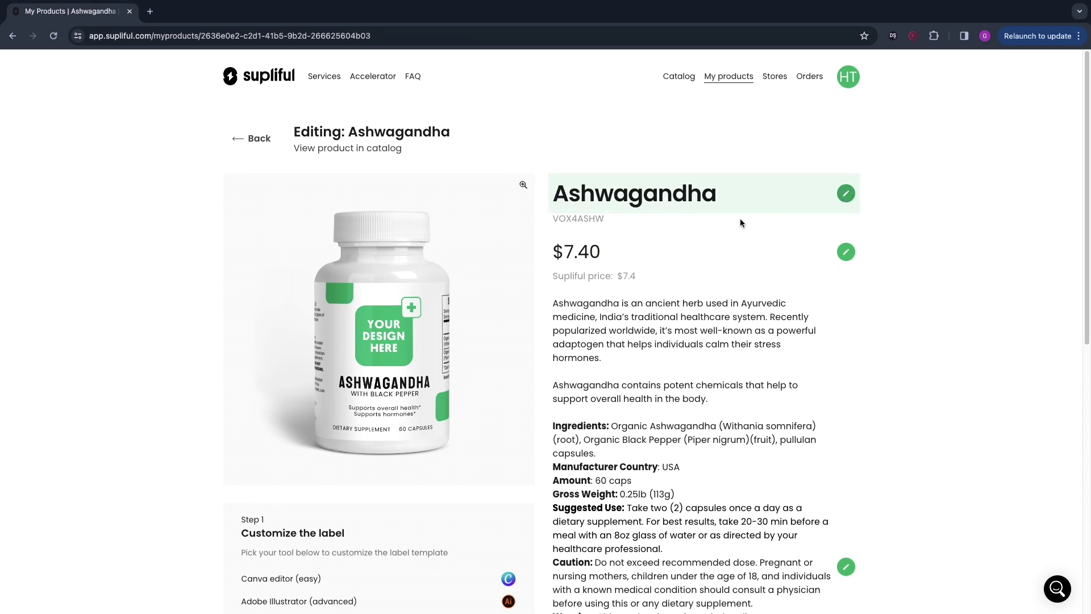
pyautogui.click(846, 252)
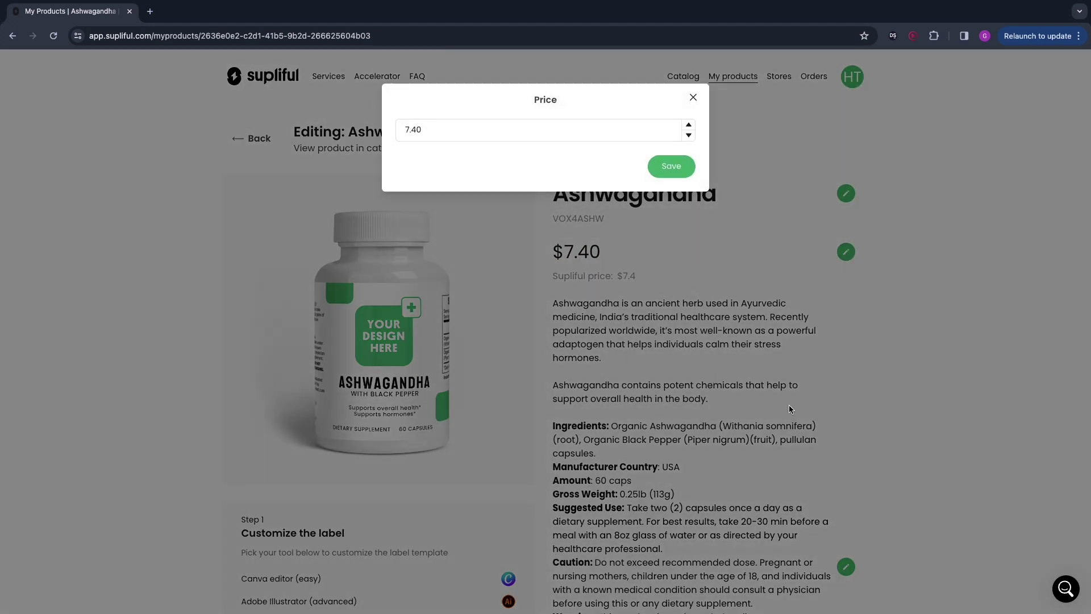
pyautogui.moveTo(433, 130); pyautogui.dragTo(402, 132)
pyautogui.write('28')
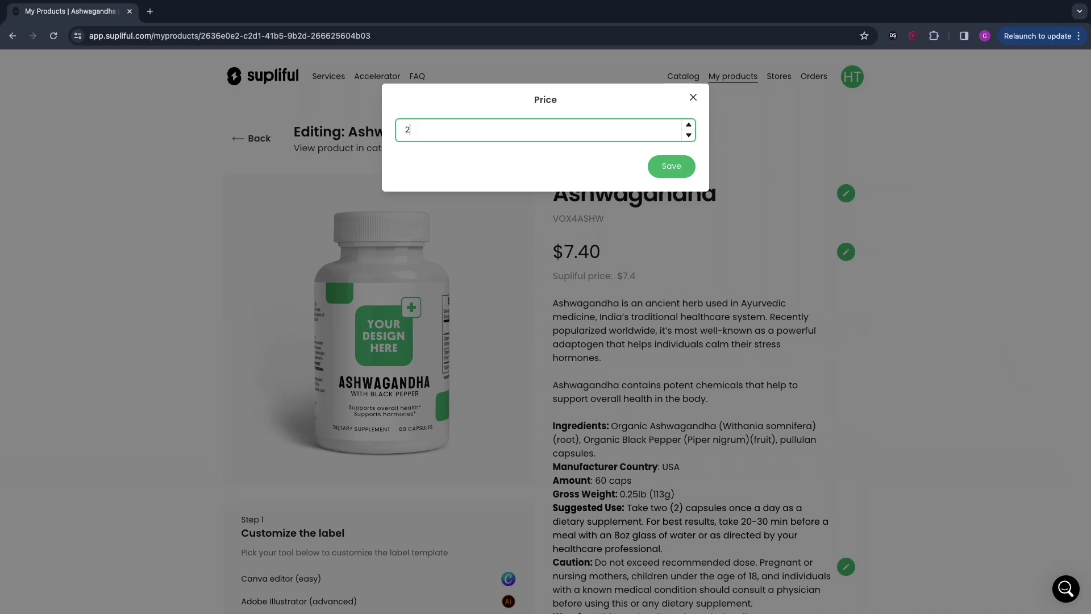
pyautogui.click(662, 174)
pyautogui.moveTo(552, 259); pyautogui.dragTo(631, 267)
pyautogui.click(650, 283)
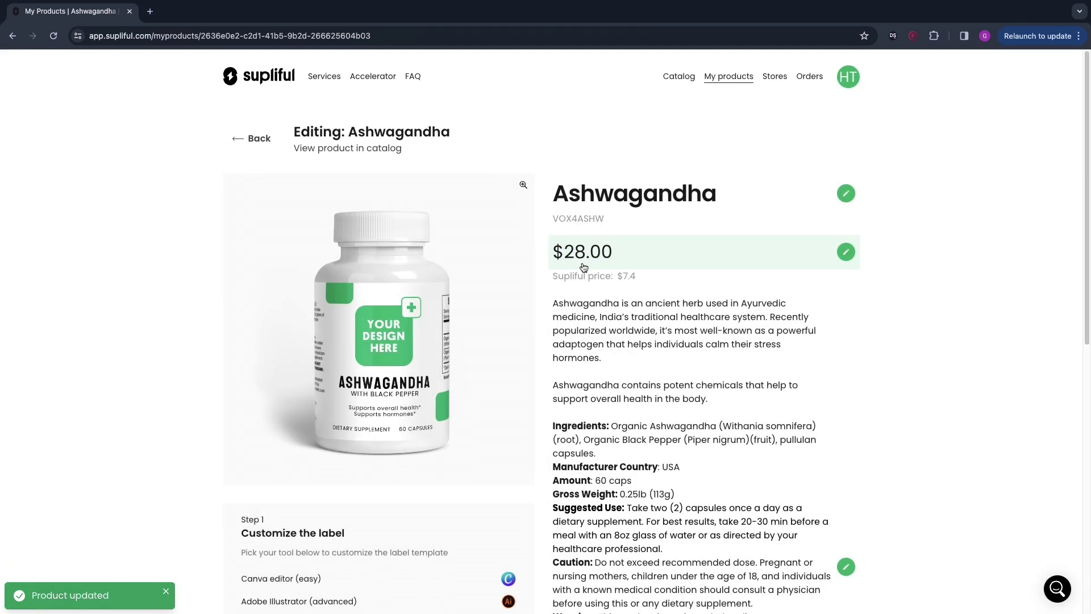
pyautogui.scroll(-2, 665, 378)
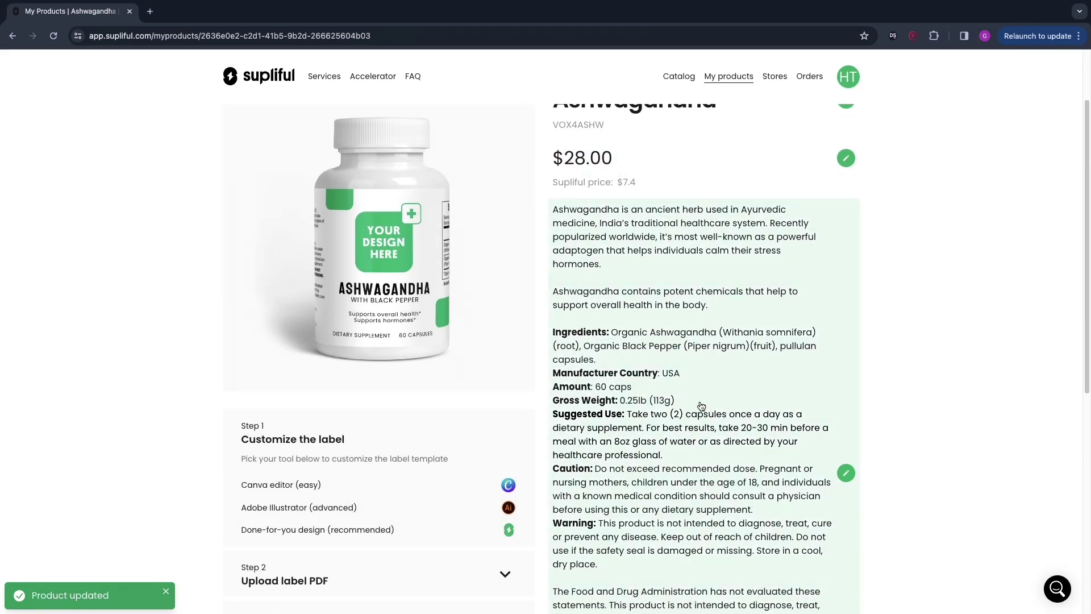
pyautogui.scroll(-2, 762, 432)
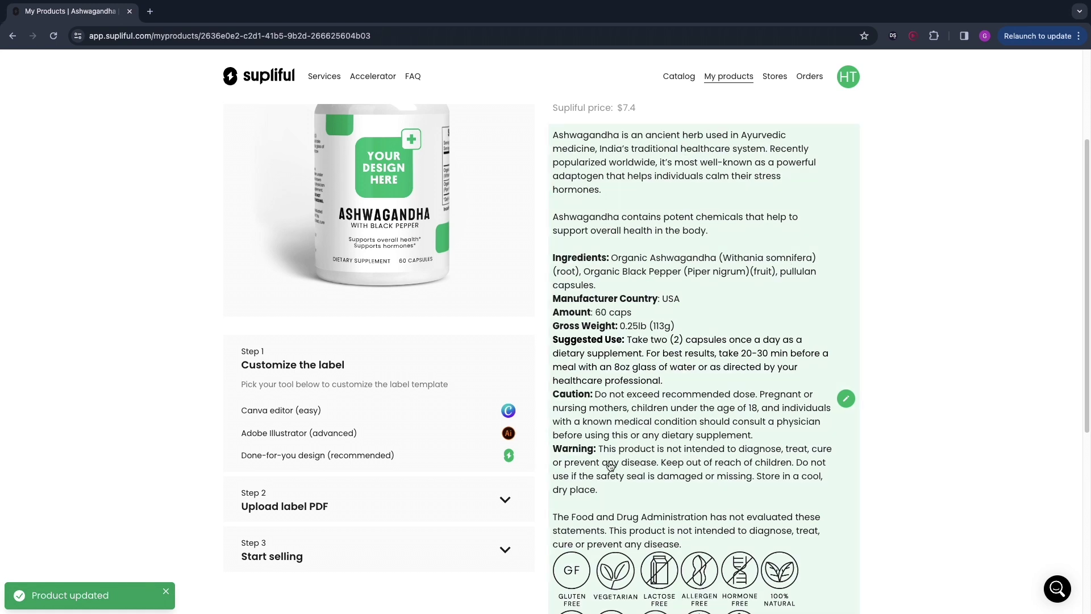
pyautogui.scroll(2, 658, 406)
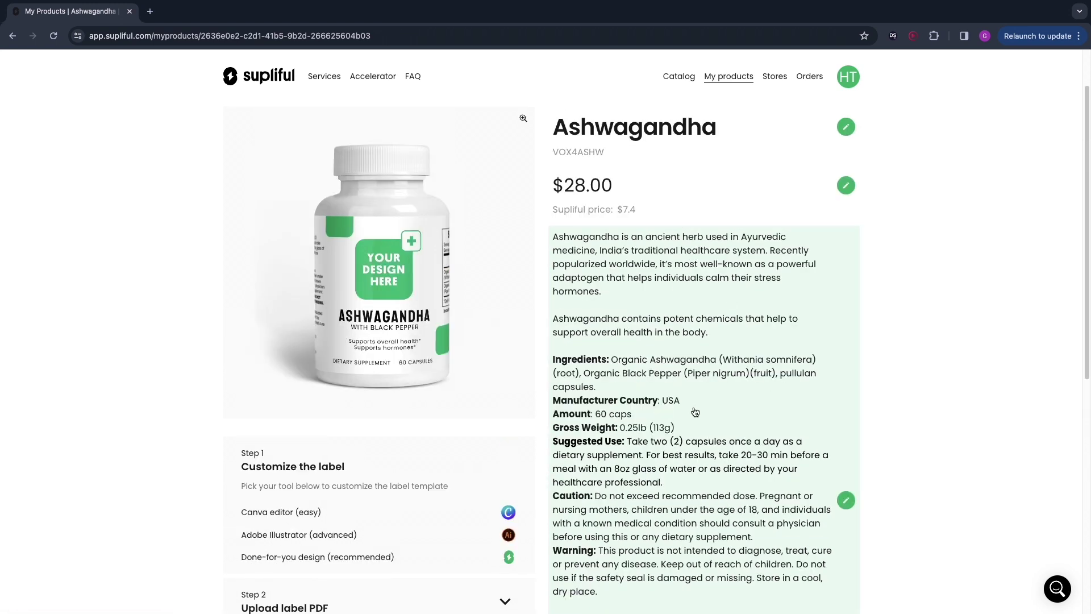
pyautogui.scroll(-2, 195, 420)
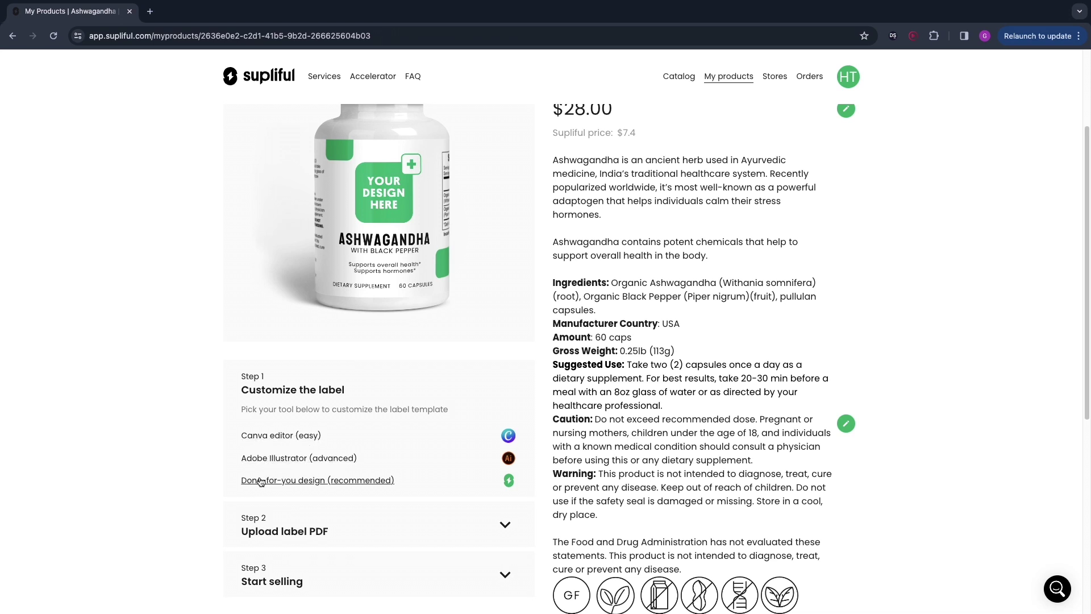
pyautogui.click(304, 481)
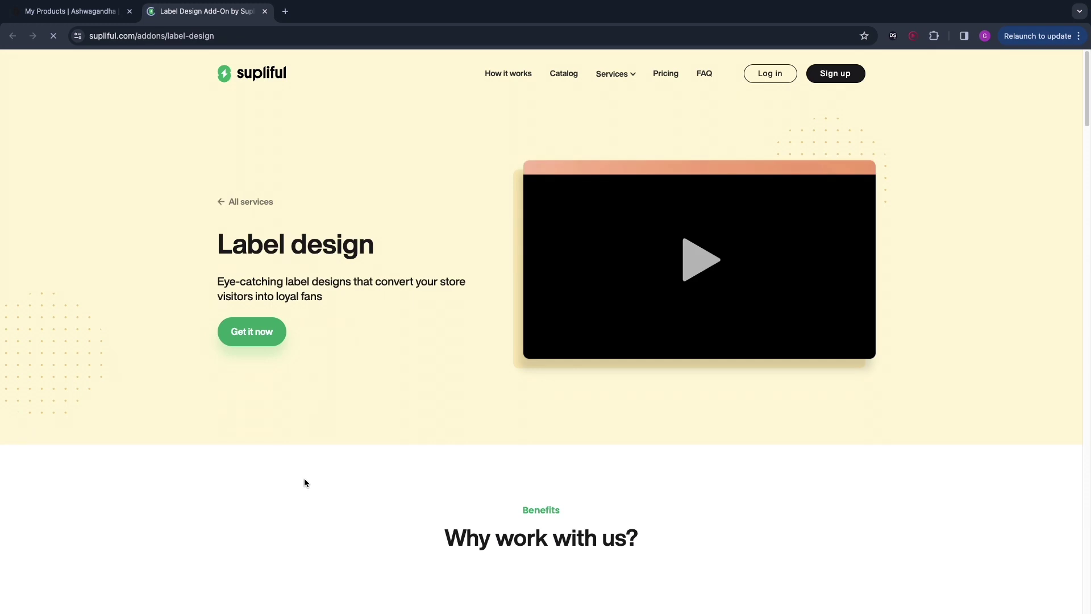
pyautogui.scroll(-5, 272, 458)
pyautogui.scroll(-15, 272, 457)
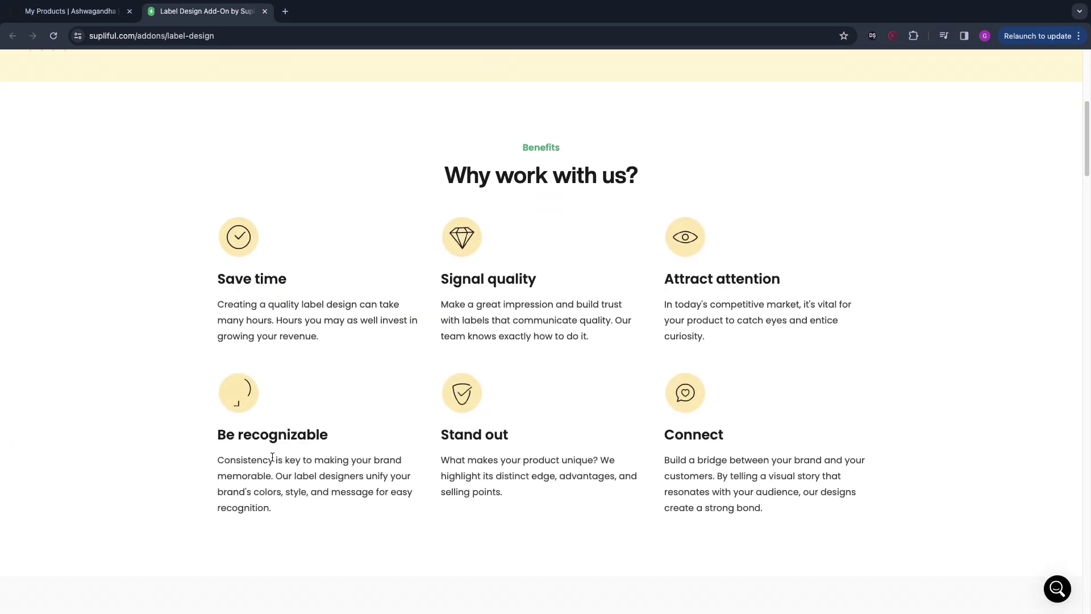
pyautogui.scroll(-10, 270, 462)
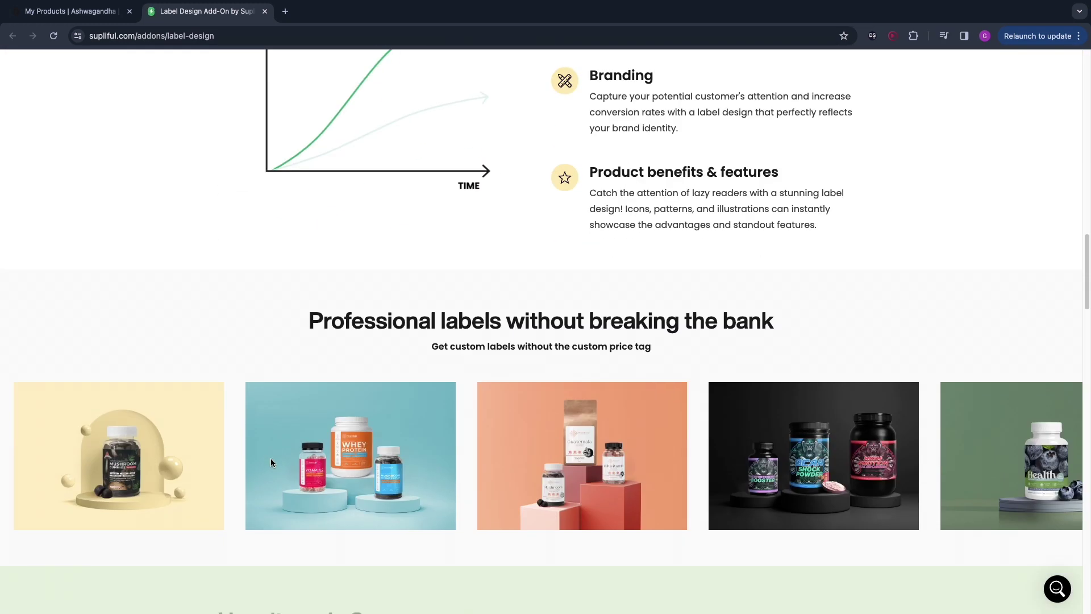
pyautogui.scroll(2, 270, 458)
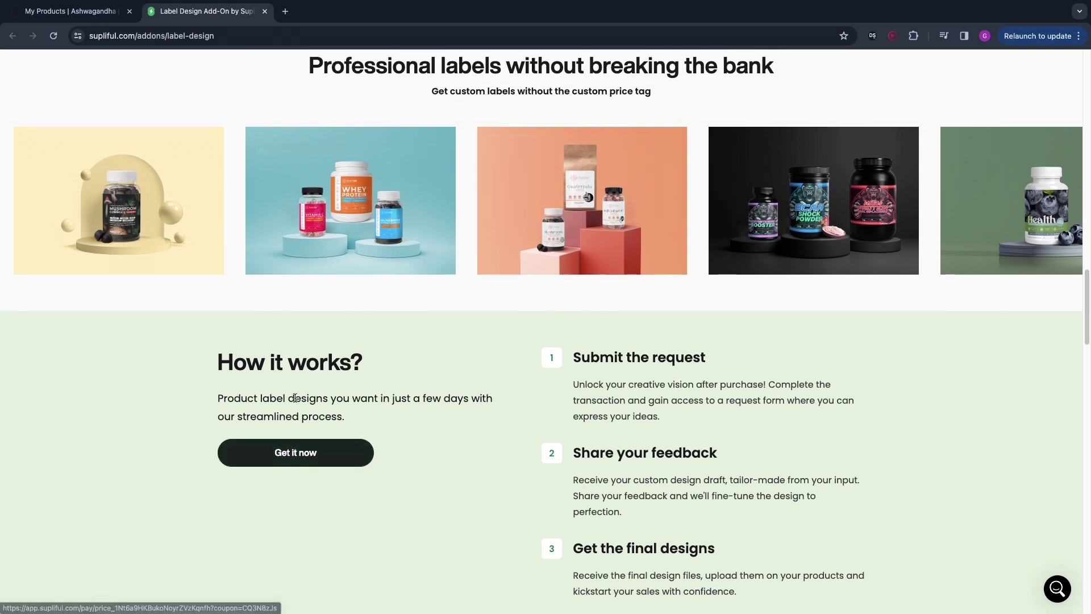
pyautogui.scroll(1, 238, 408)
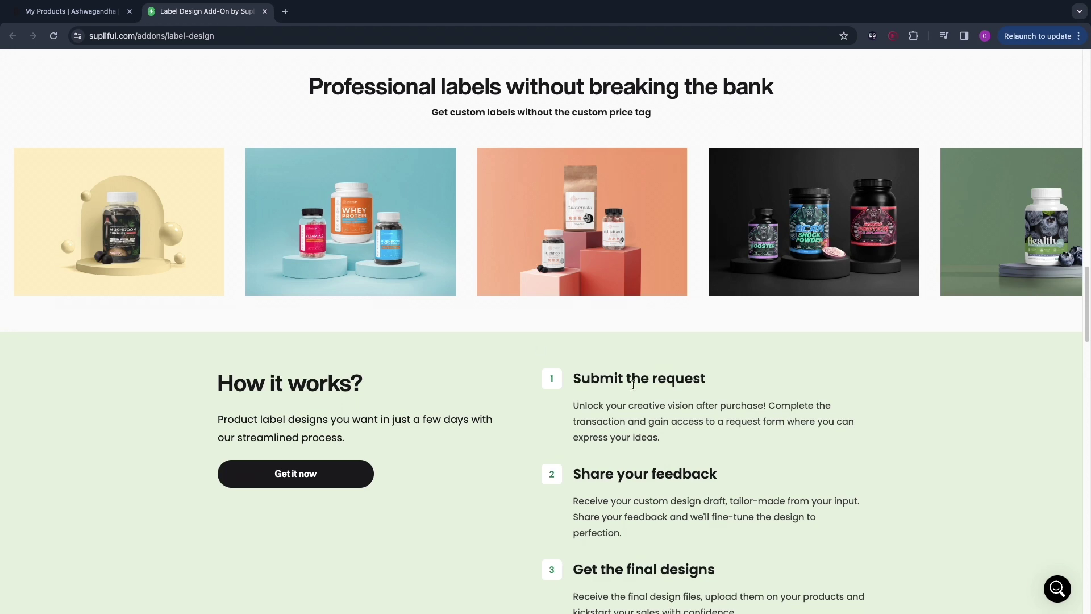
pyautogui.click(265, 11)
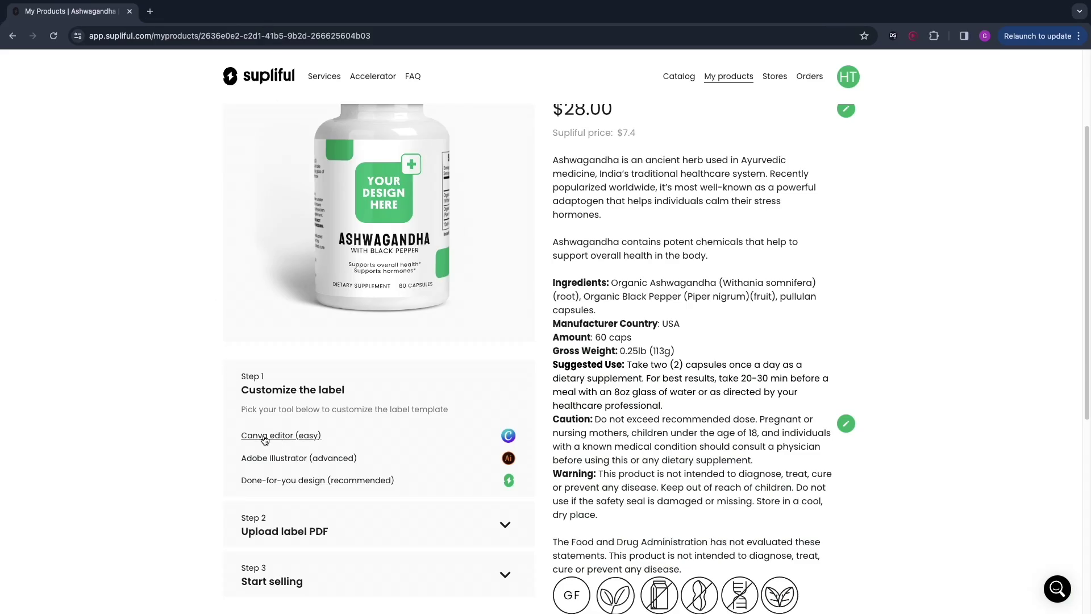
# Preview the Ashwagandha label template in Canva, close it unsigned, and expand the label PDF upload step
pyautogui.click(262, 436)
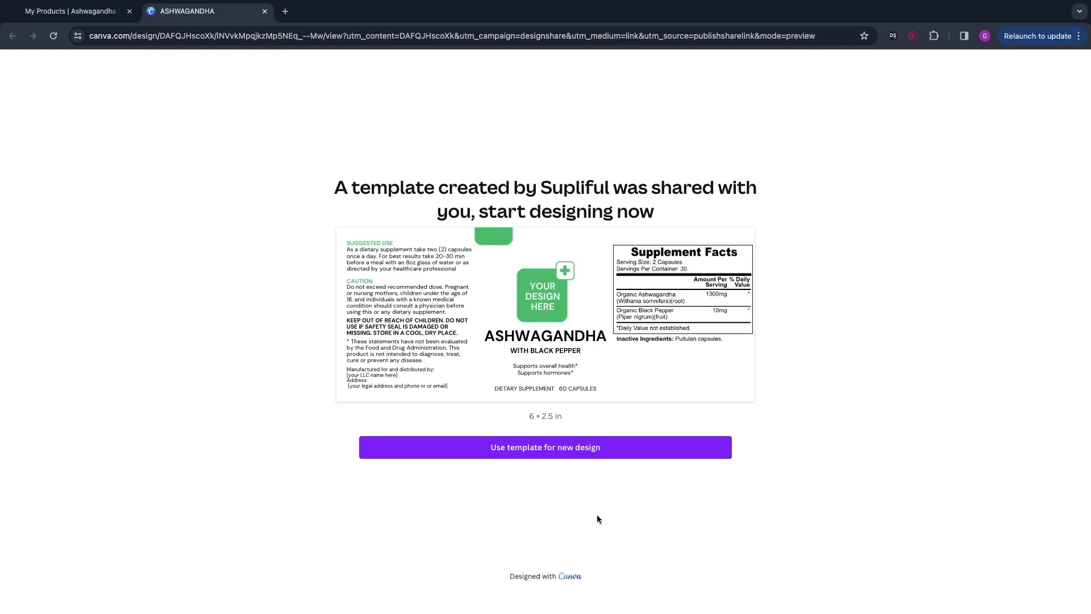
pyautogui.click(517, 448)
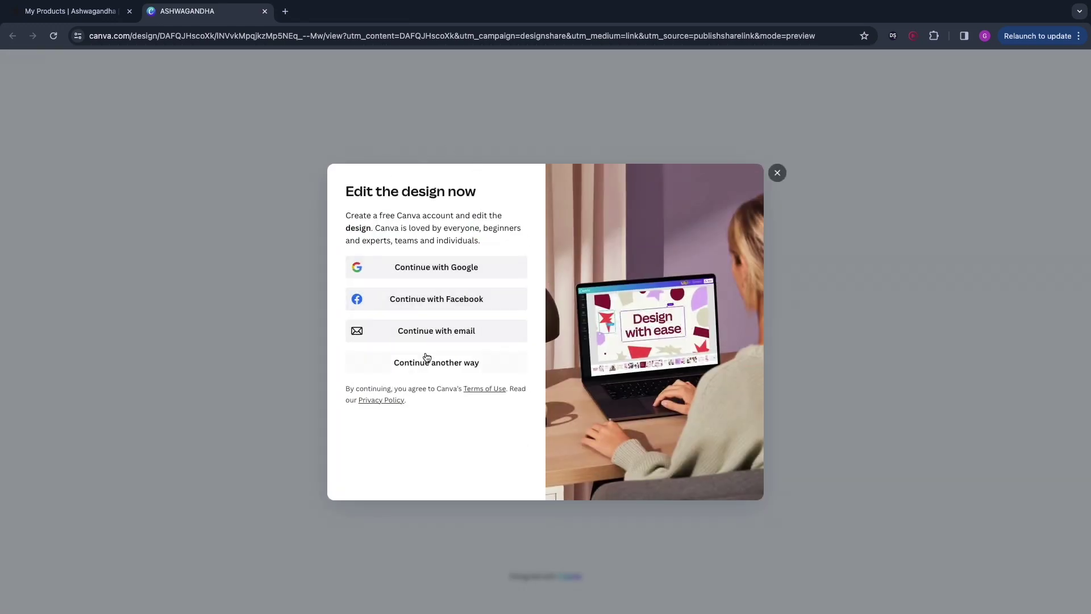
pyautogui.click(778, 173)
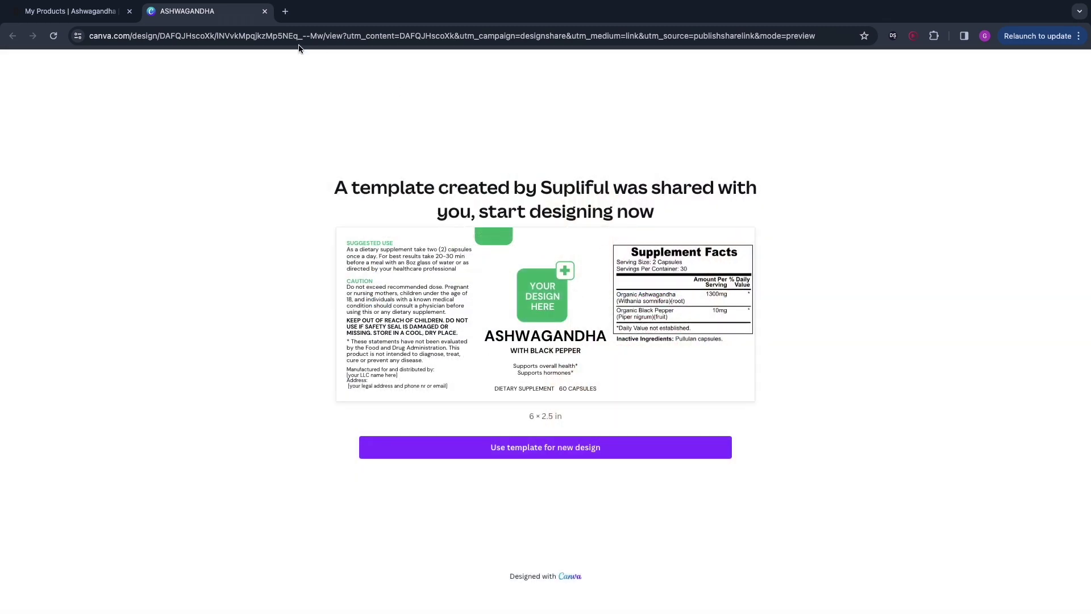
pyautogui.click(265, 11)
pyautogui.scroll(-3, 321, 382)
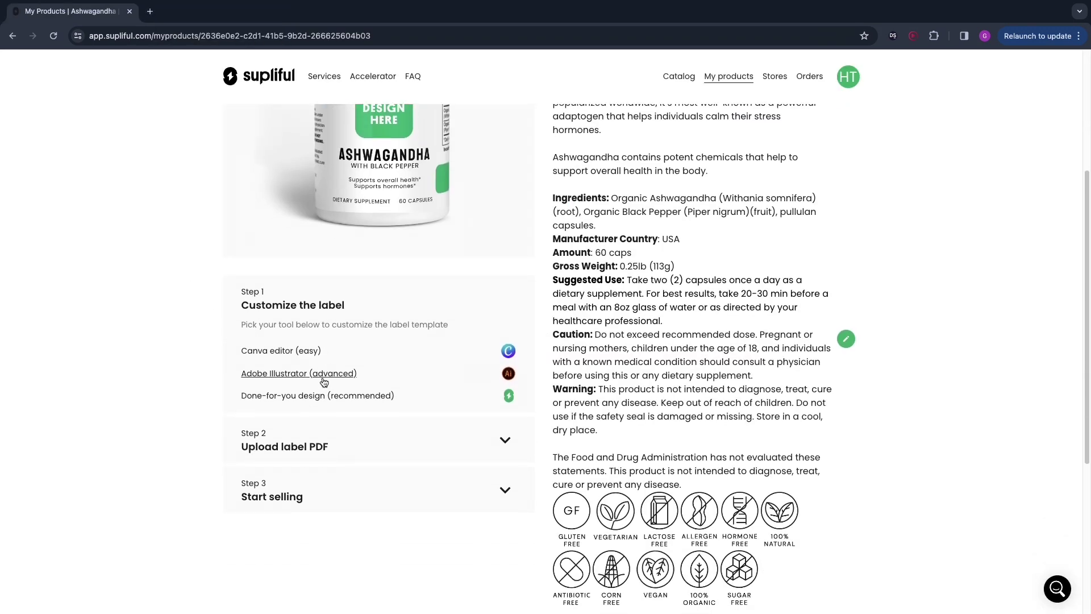
pyautogui.click(327, 447)
# Upload and submit Copy of ASHWAGANDHA.pdf as the product's label
pyautogui.scroll(-1, 324, 438)
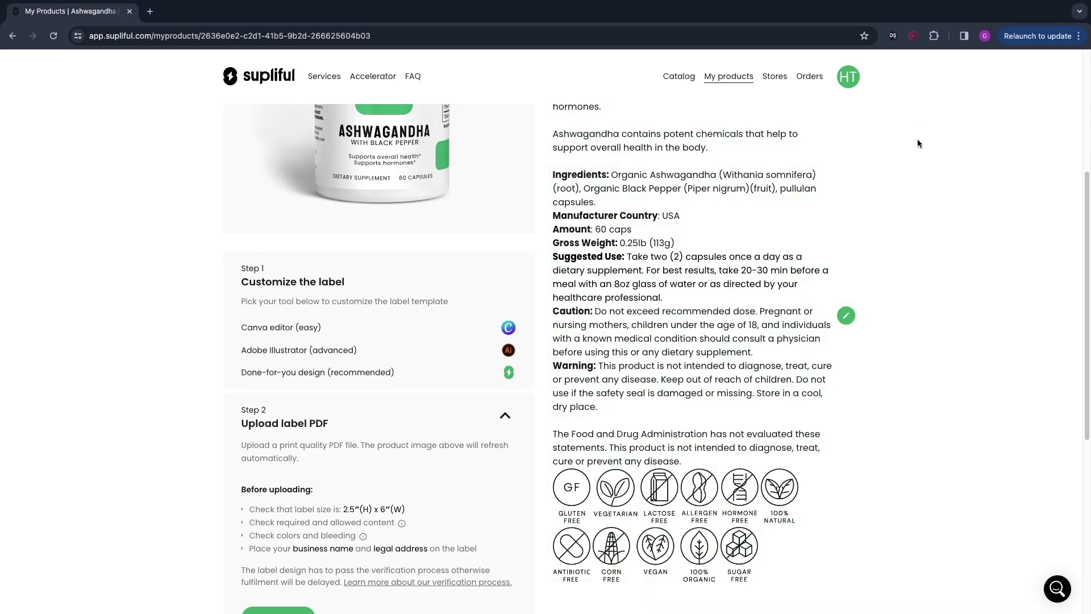
pyautogui.scroll(-3, 297, 340)
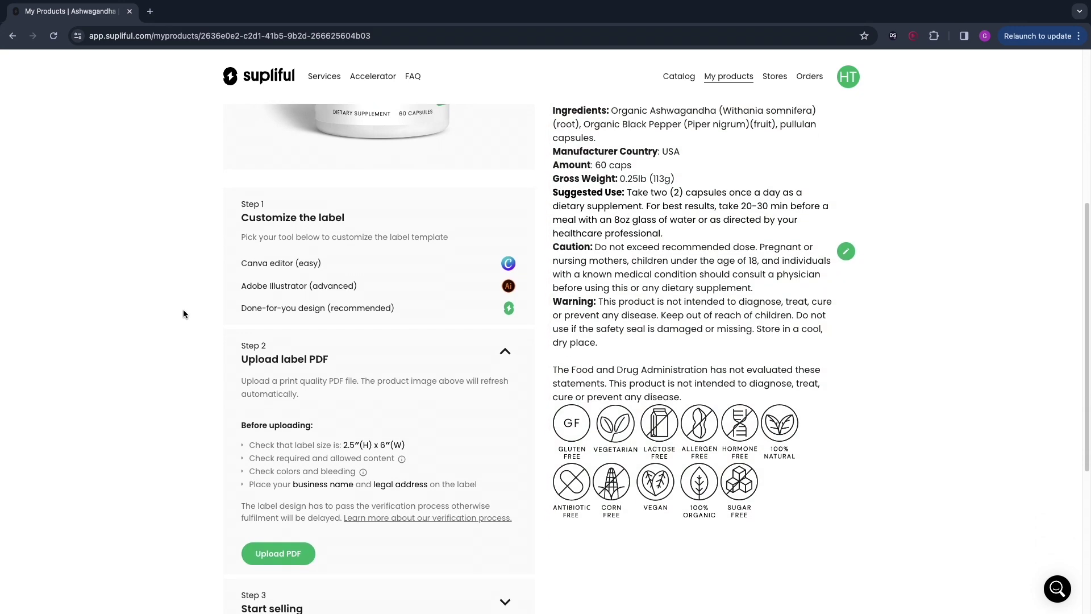
pyautogui.click(291, 494)
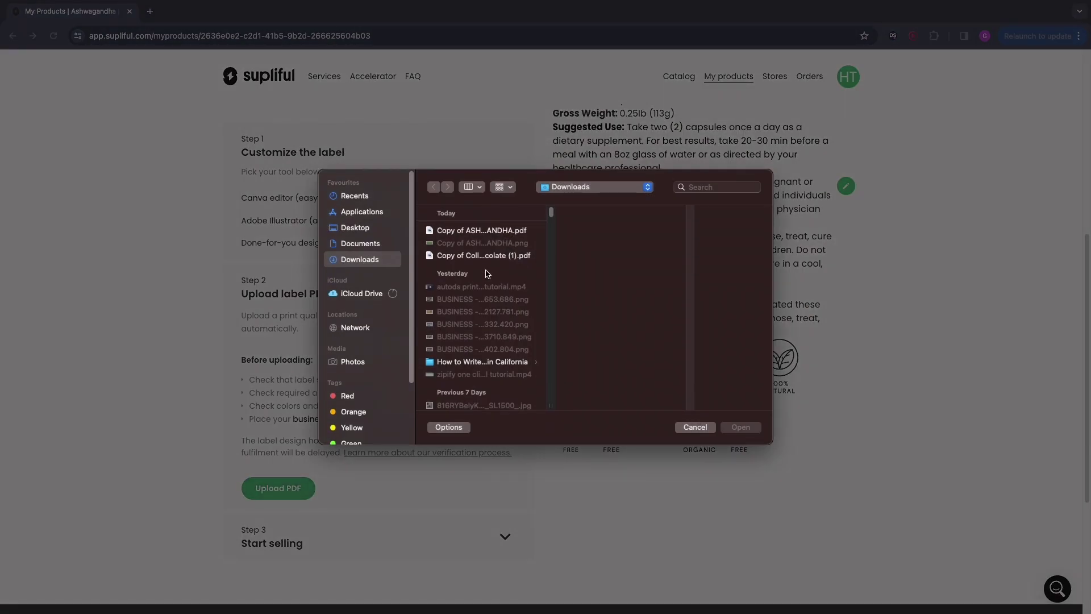
pyautogui.click(482, 230)
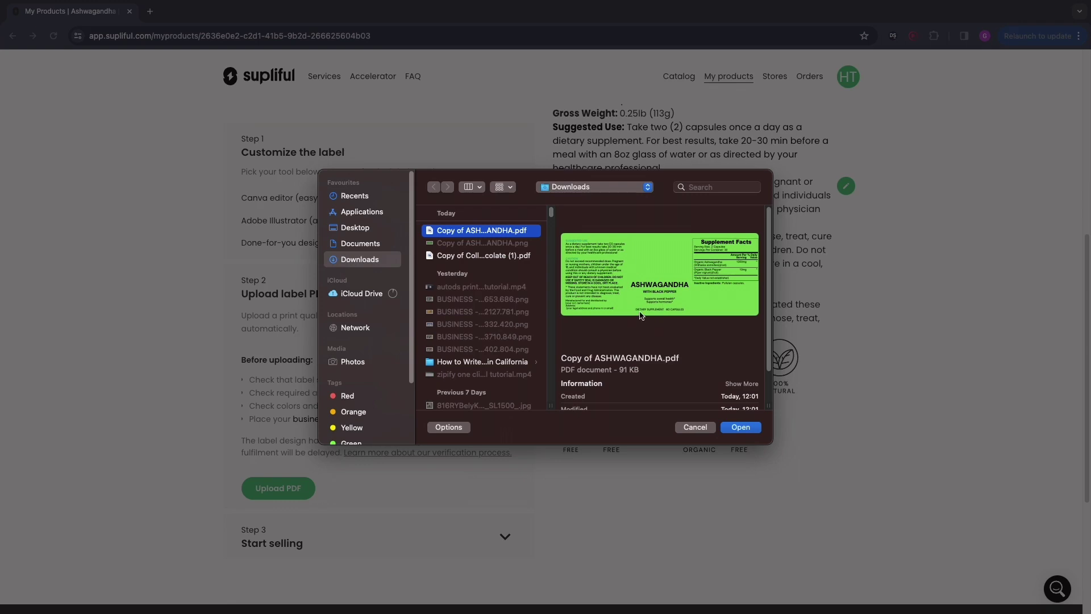
pyautogui.click(734, 430)
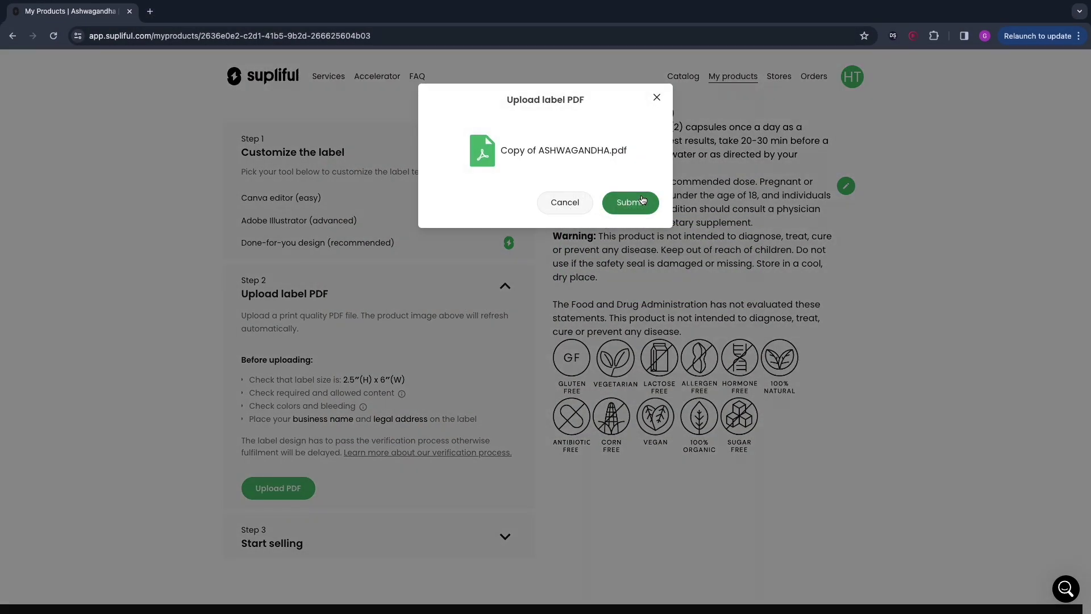
pyautogui.click(643, 200)
# Enlarge the main and tilted-bottle gallery images to check the green label mockups
pyautogui.scroll(2, 267, 284)
pyautogui.click(270, 273)
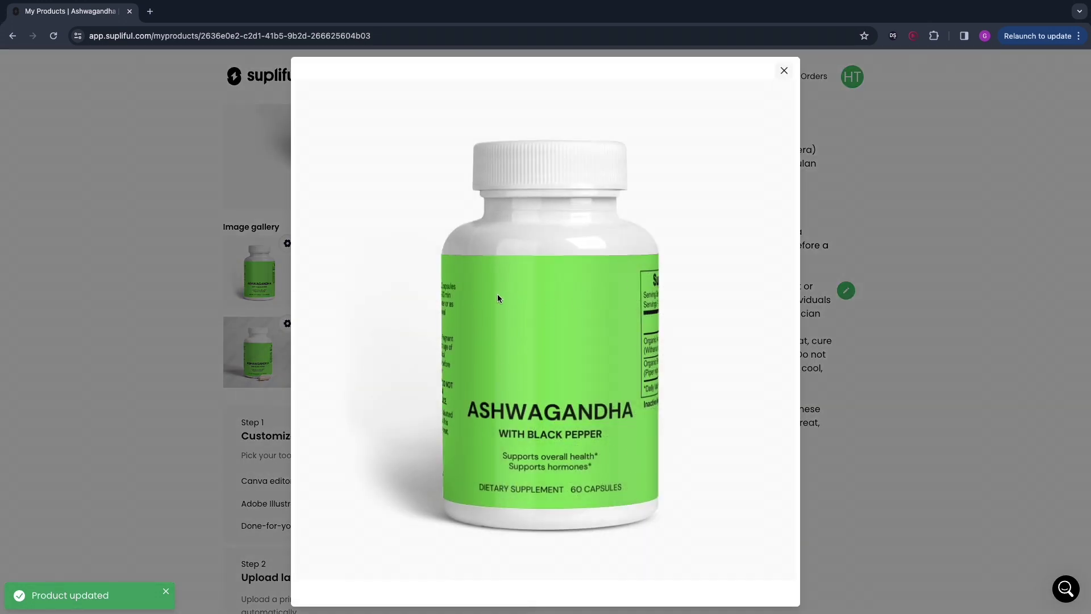
pyautogui.click(201, 315)
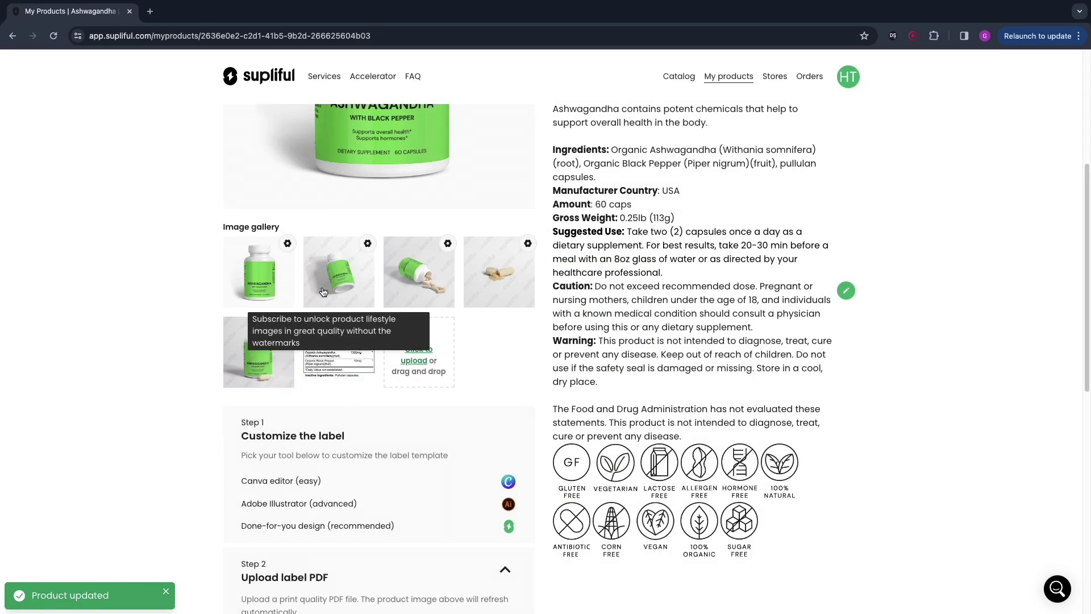
pyautogui.click(323, 292)
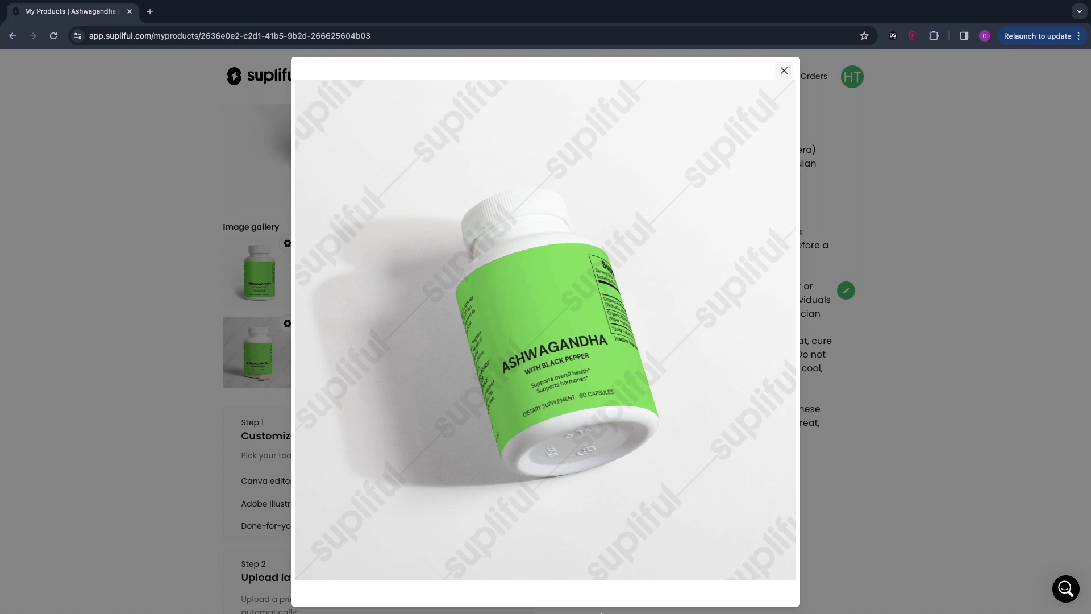
# Delete the tilted bottle and other watermarked lifestyle images from the gallery
pyautogui.click(853, 325)
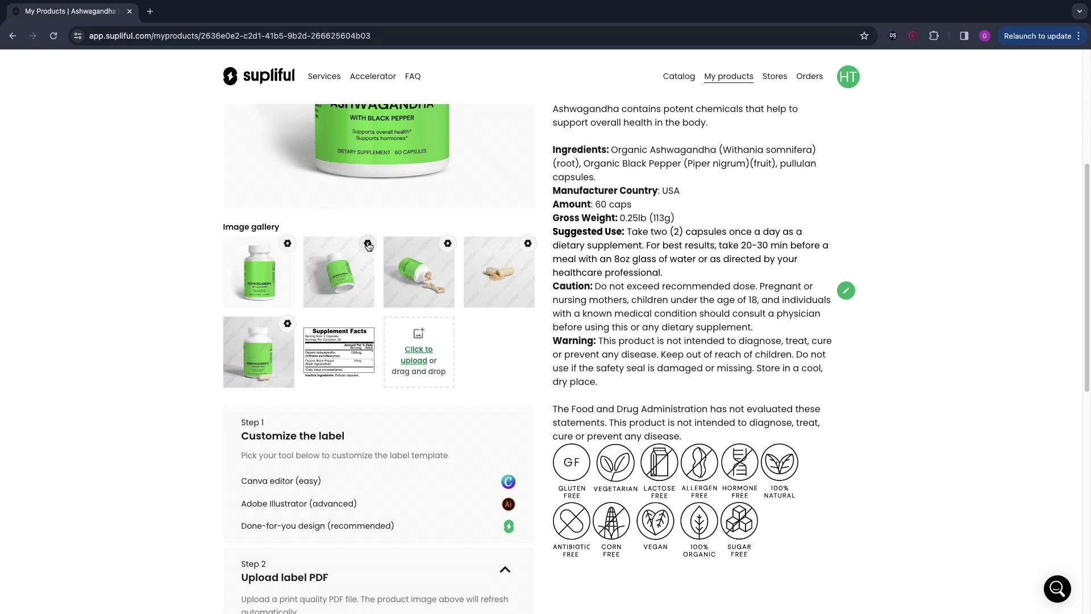
pyautogui.click(368, 244)
pyautogui.click(401, 339)
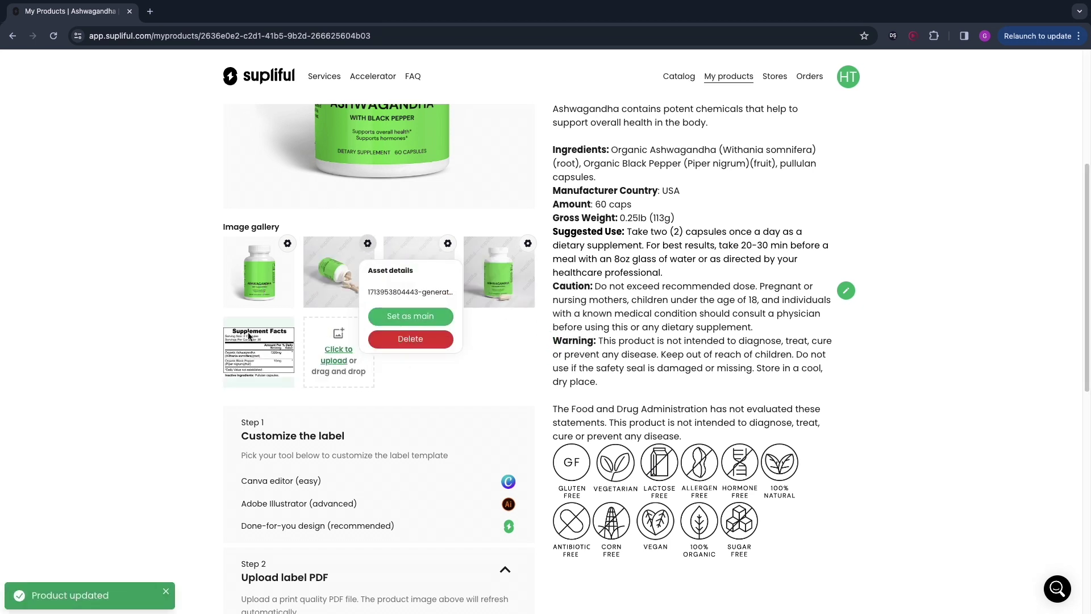
pyautogui.click(365, 244)
pyautogui.click(367, 245)
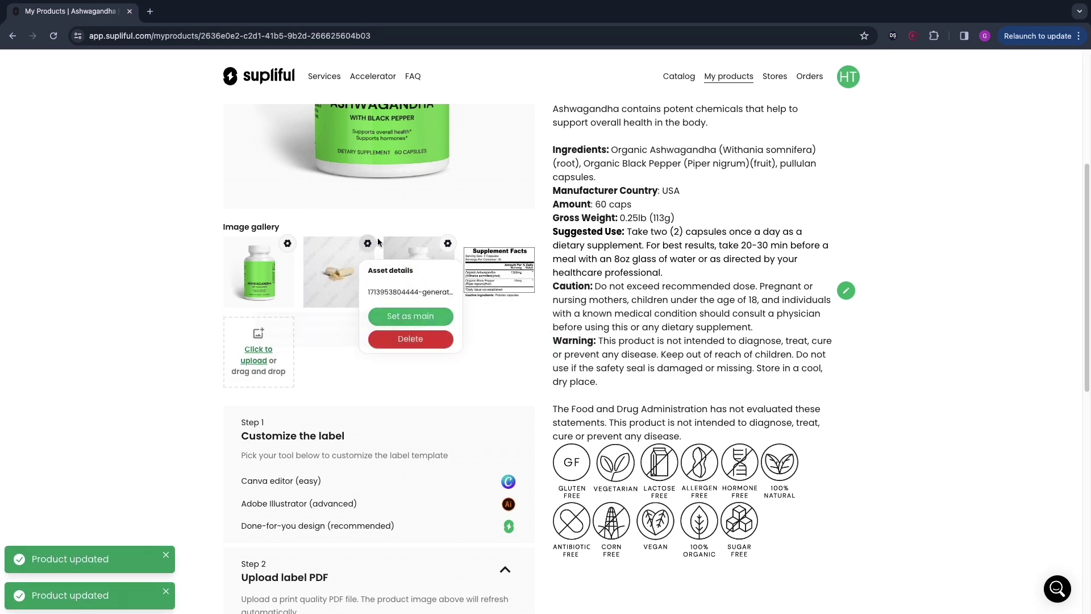
pyautogui.click(408, 335)
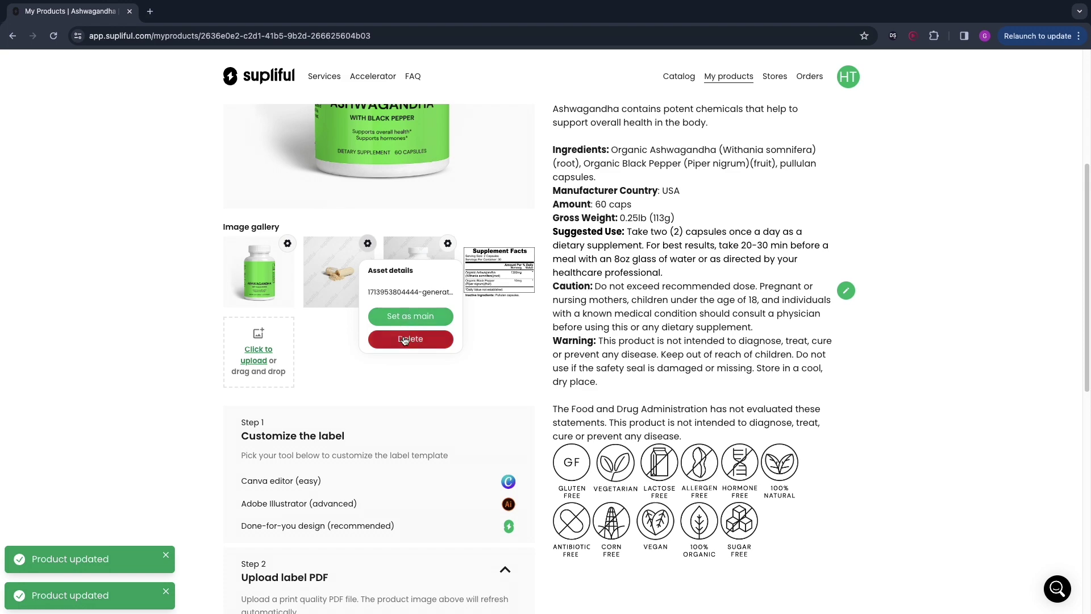
pyautogui.scroll(-6, 275, 366)
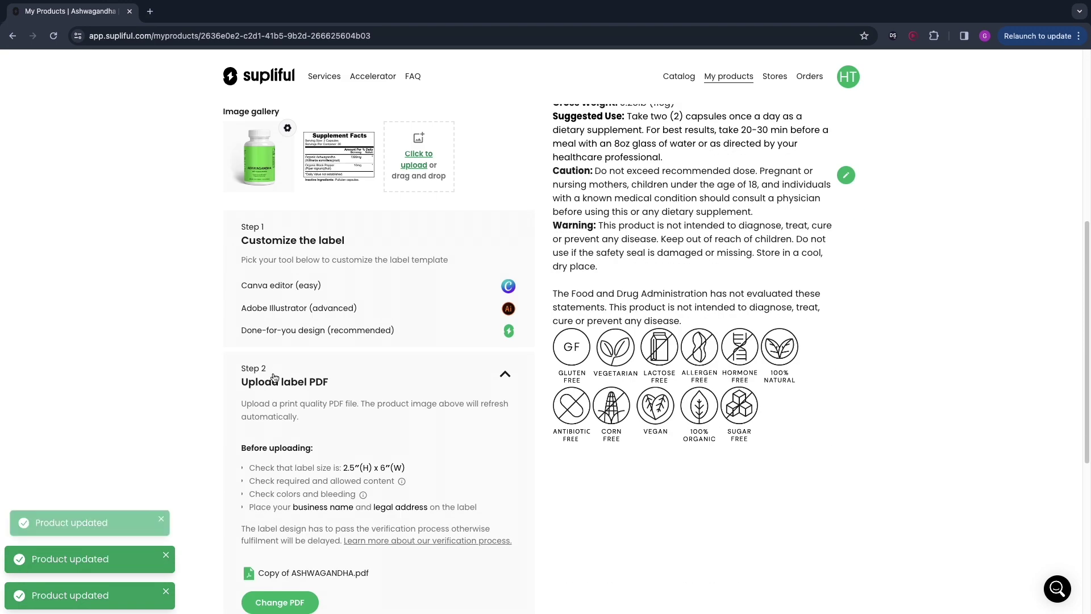
# Scroll to Step 3 Start selling and open the Set up your store dialog
pyautogui.scroll(-2, 198, 483)
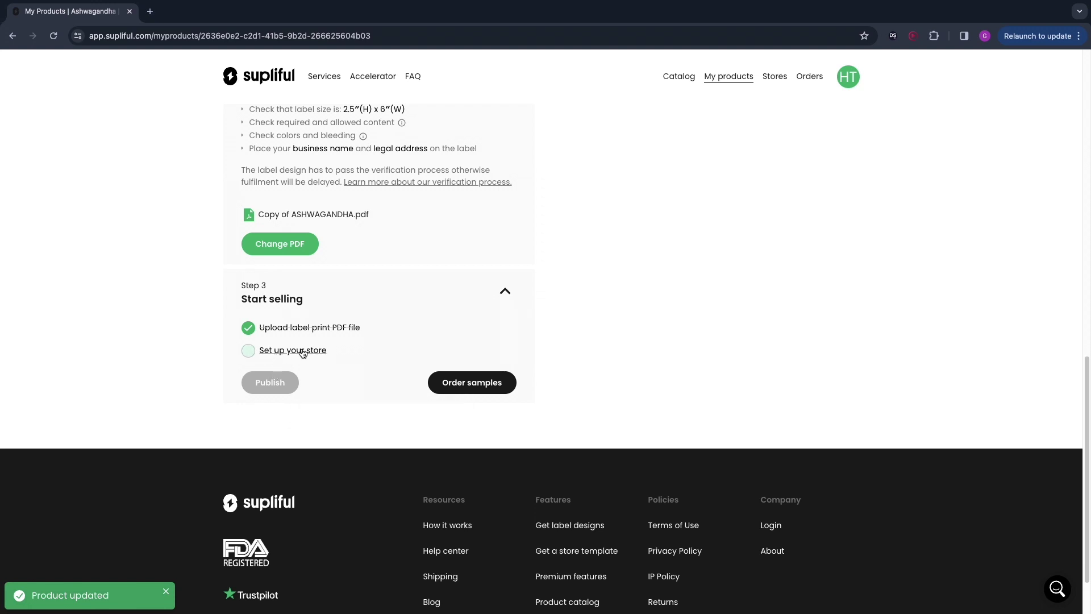
pyautogui.click(286, 351)
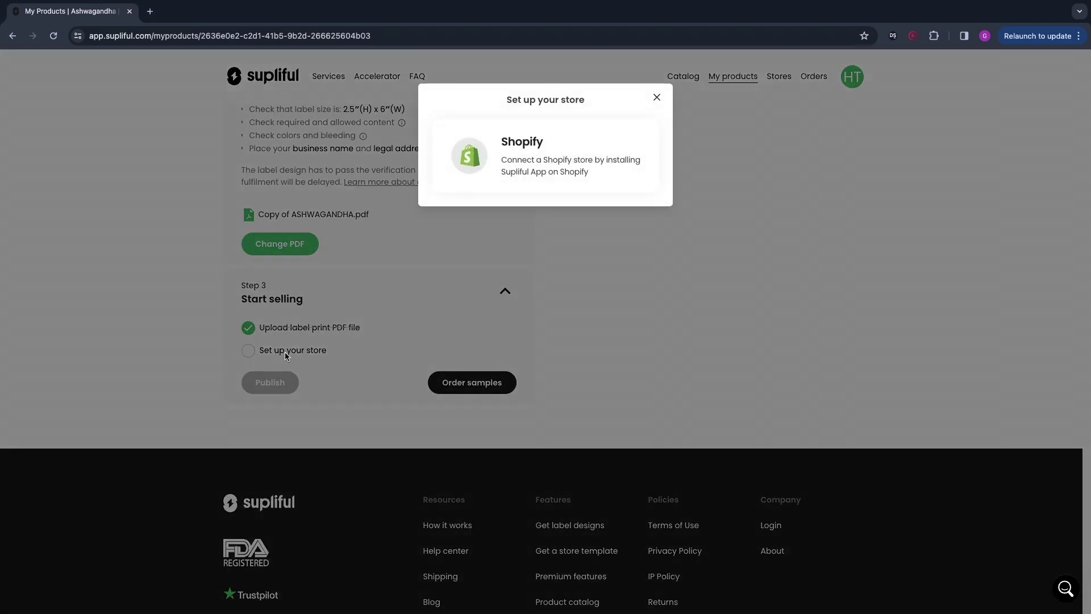
pyautogui.moveTo(483, 164); pyautogui.dragTo(557, 166)
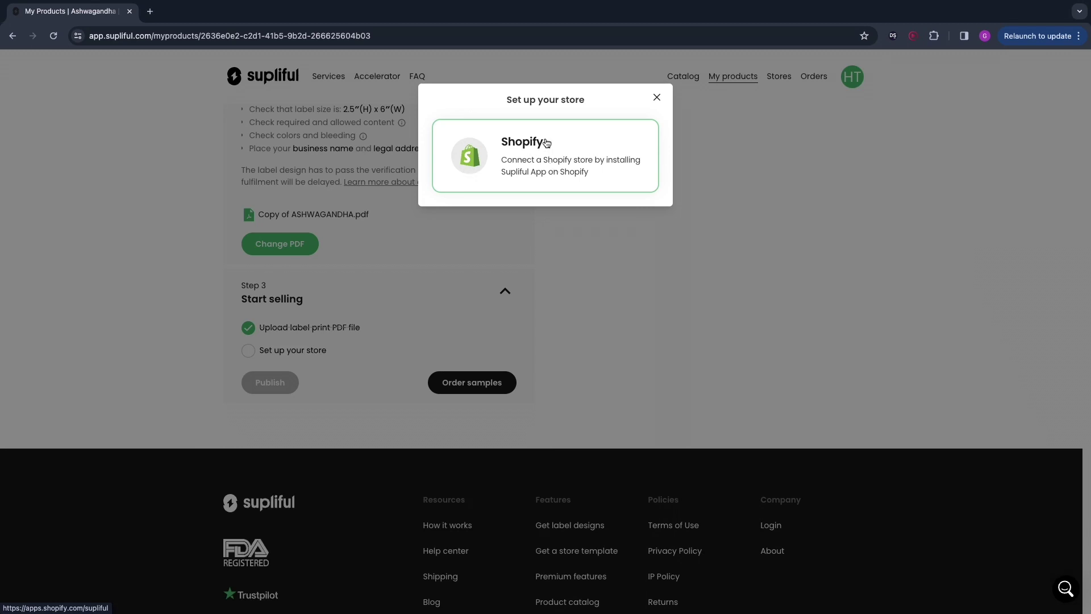
# View the Supliful app on the Shopify App Store, then close it and the setup dialog
pyautogui.click(516, 149)
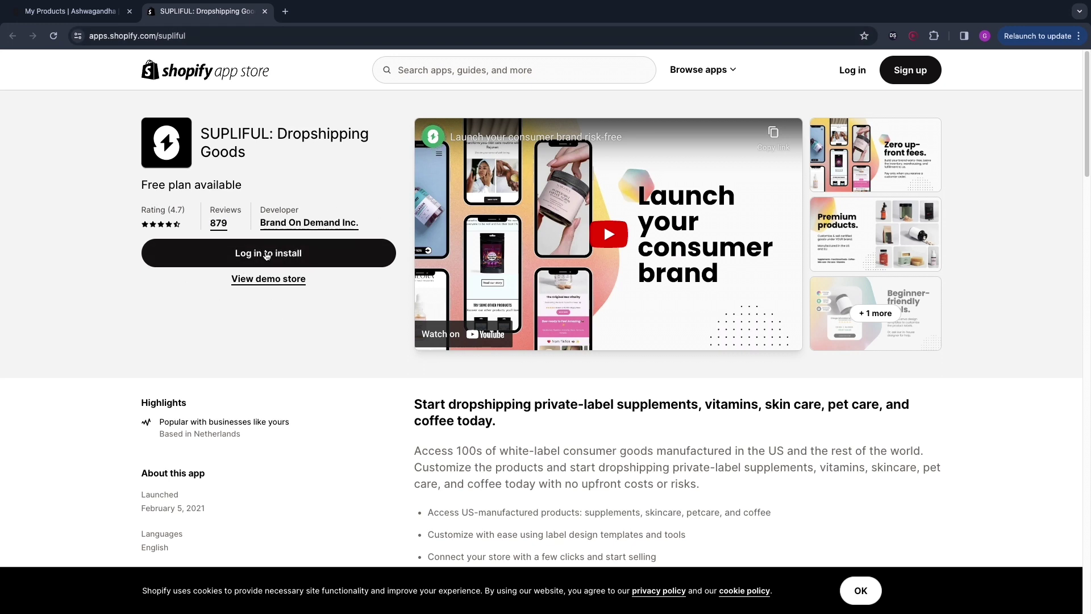
pyautogui.click(264, 11)
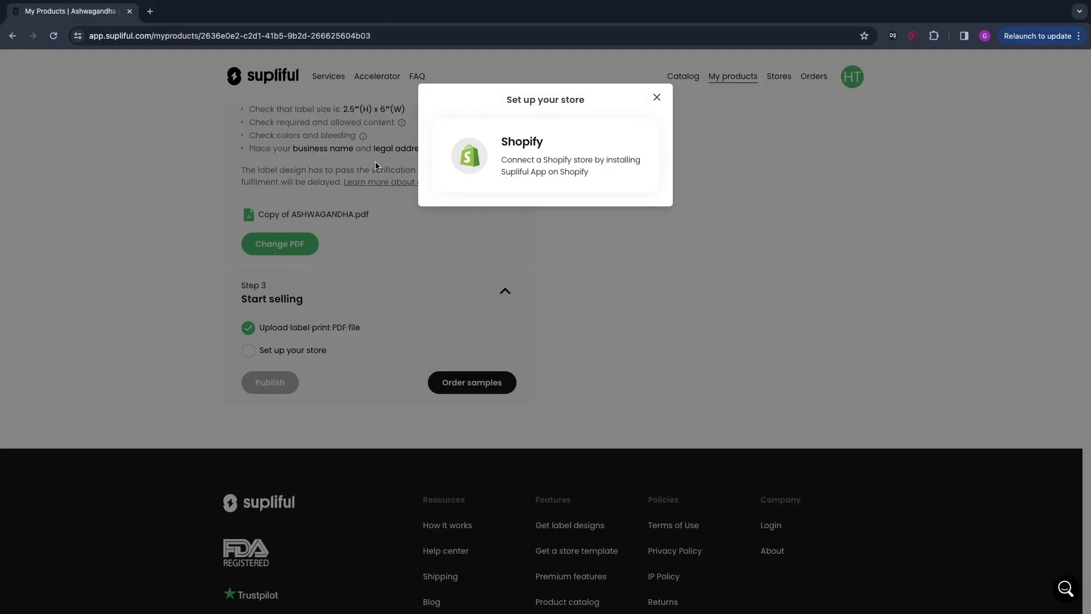
pyautogui.click(203, 333)
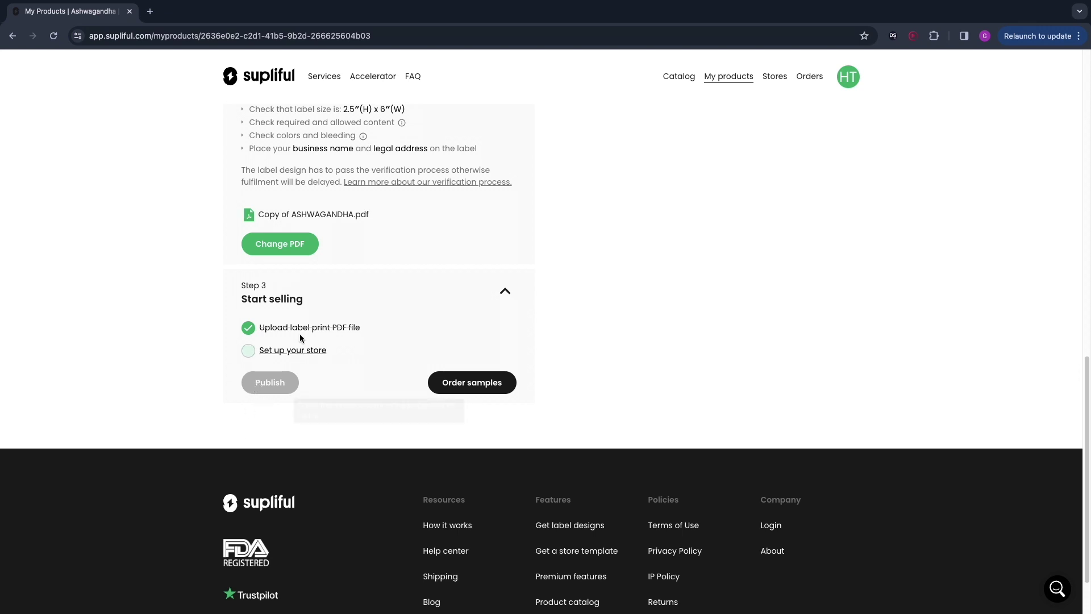
# Check the product's $7.4 Supliful price
pyautogui.scroll(8, 327, 473)
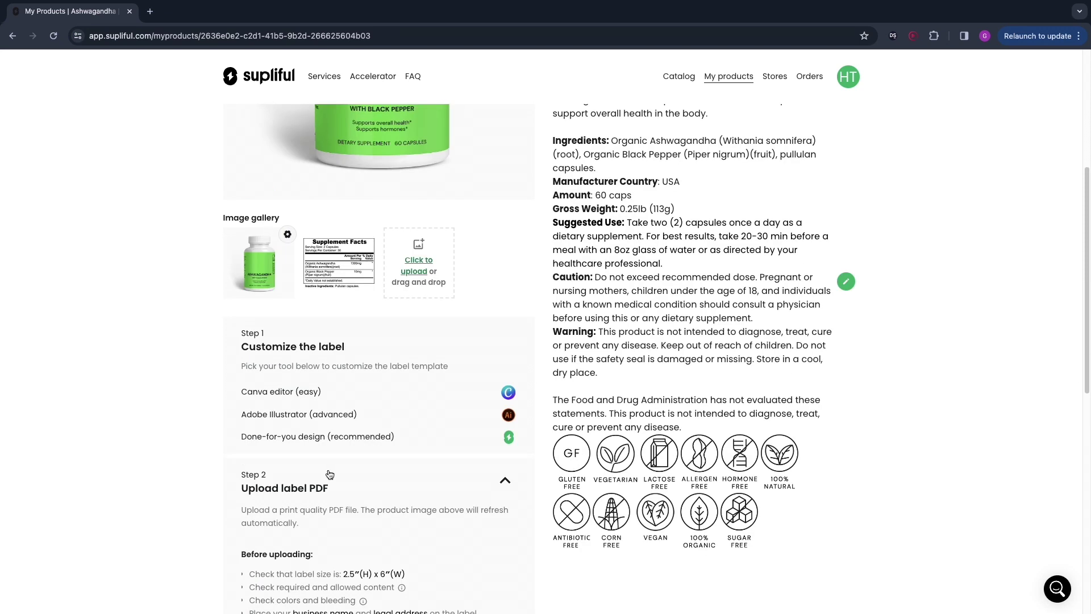
pyautogui.scroll(5, 304, 457)
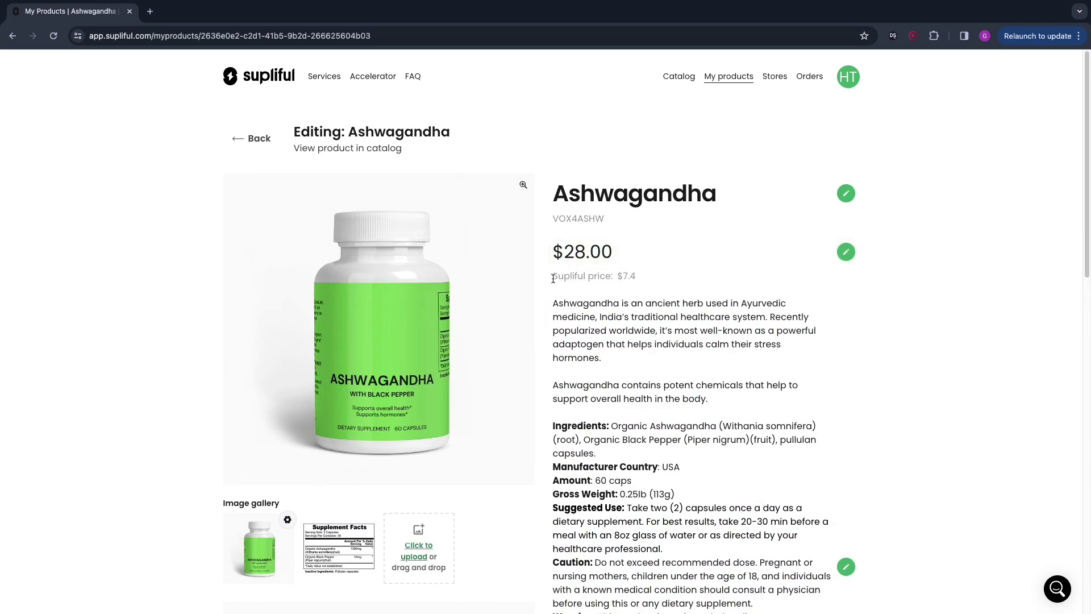
pyautogui.moveTo(554, 279); pyautogui.dragTo(651, 282)
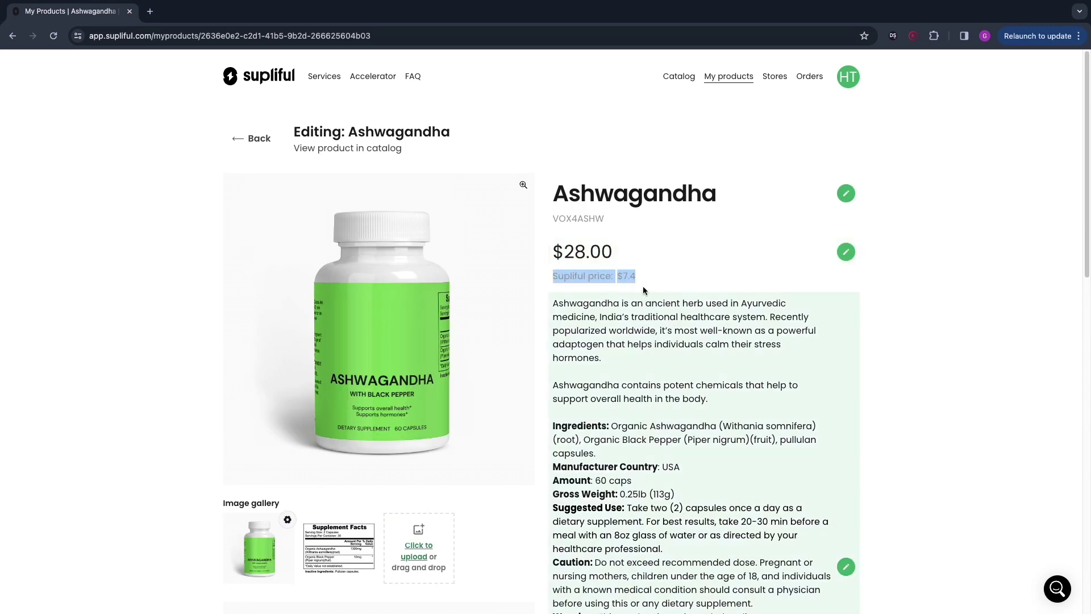
pyautogui.click(641, 277)
pyautogui.moveTo(636, 277); pyautogui.dragTo(617, 277)
pyautogui.click(642, 281)
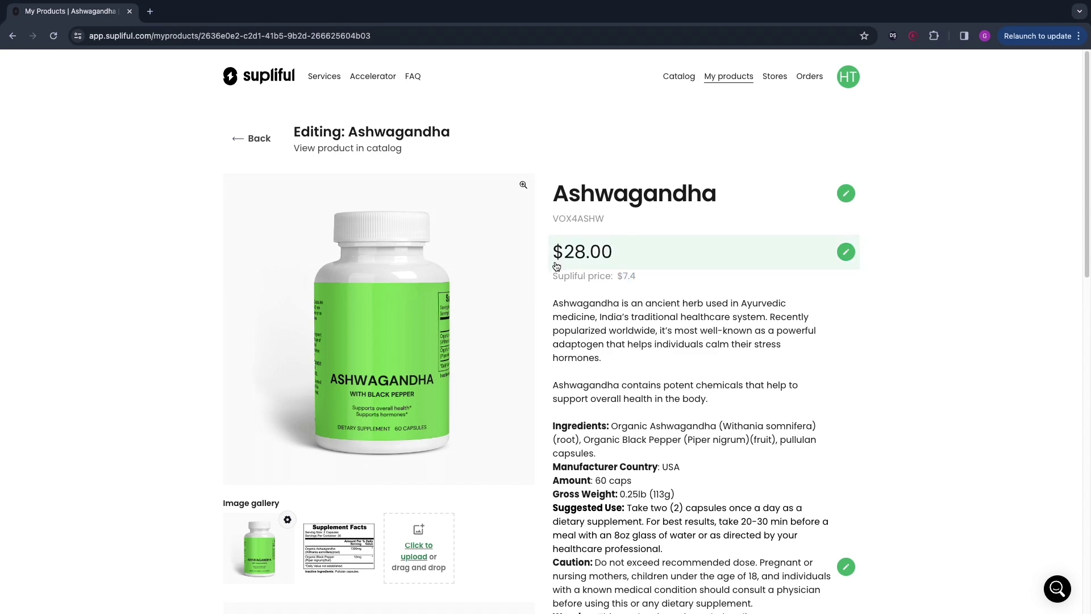
# Confirm the $28.00 retail price without changes, then start a new Supliful sign-up
pyautogui.moveTo(560, 260); pyautogui.dragTo(623, 268)
pyautogui.click(625, 269)
pyautogui.click(628, 274)
pyautogui.moveTo(617, 276); pyautogui.dragTo(645, 273)
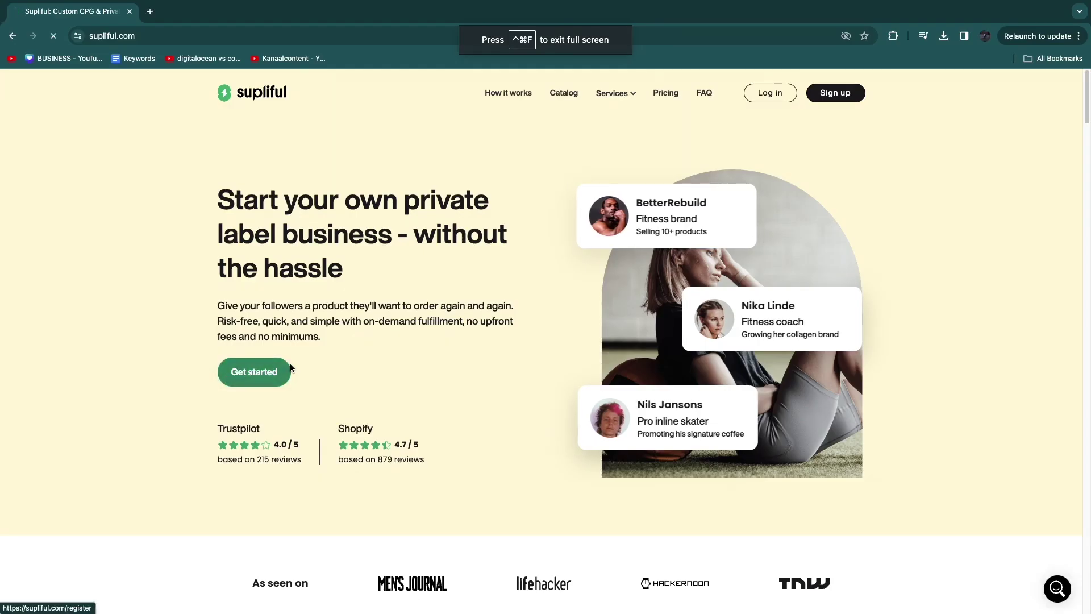
pyautogui.click(254, 371)
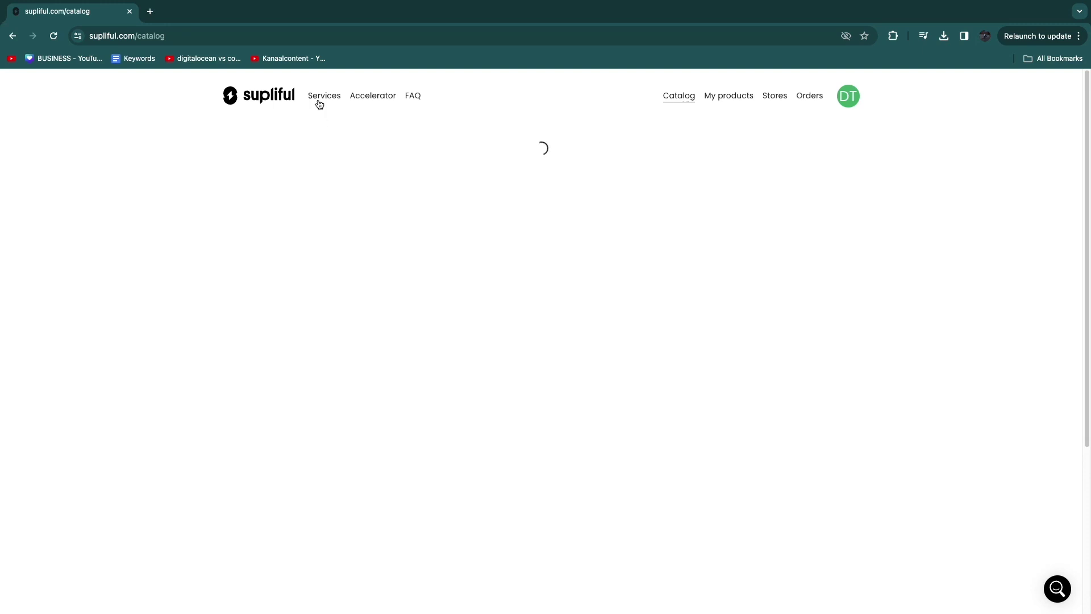
# Review the two connected 'My Store' Shopify stores in Supliful, then start a new browser tab
pyautogui.click(775, 98)
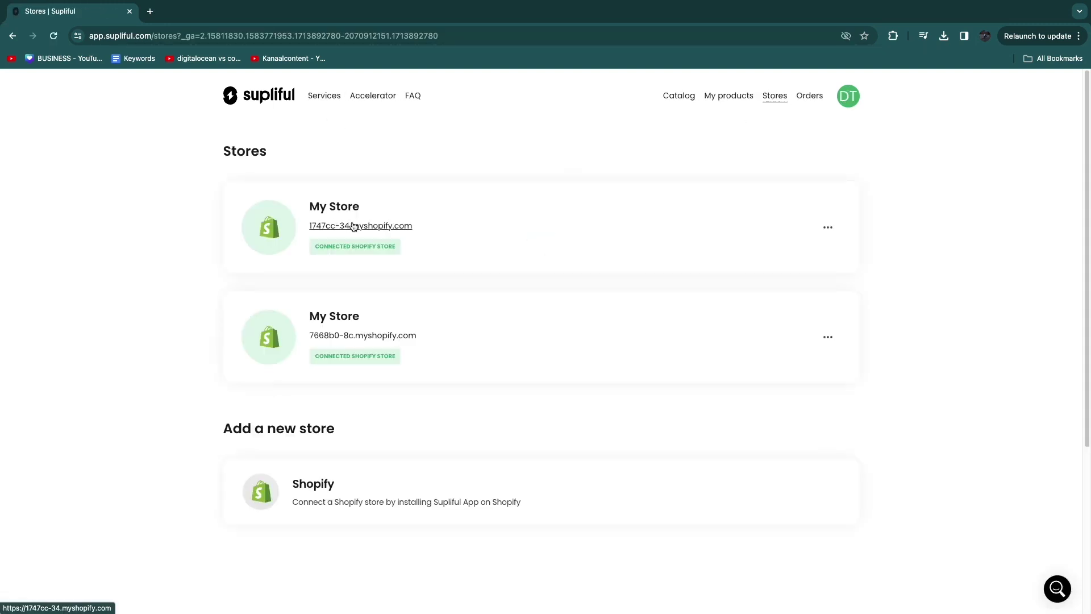
pyautogui.moveTo(309, 207); pyautogui.dragTo(407, 211)
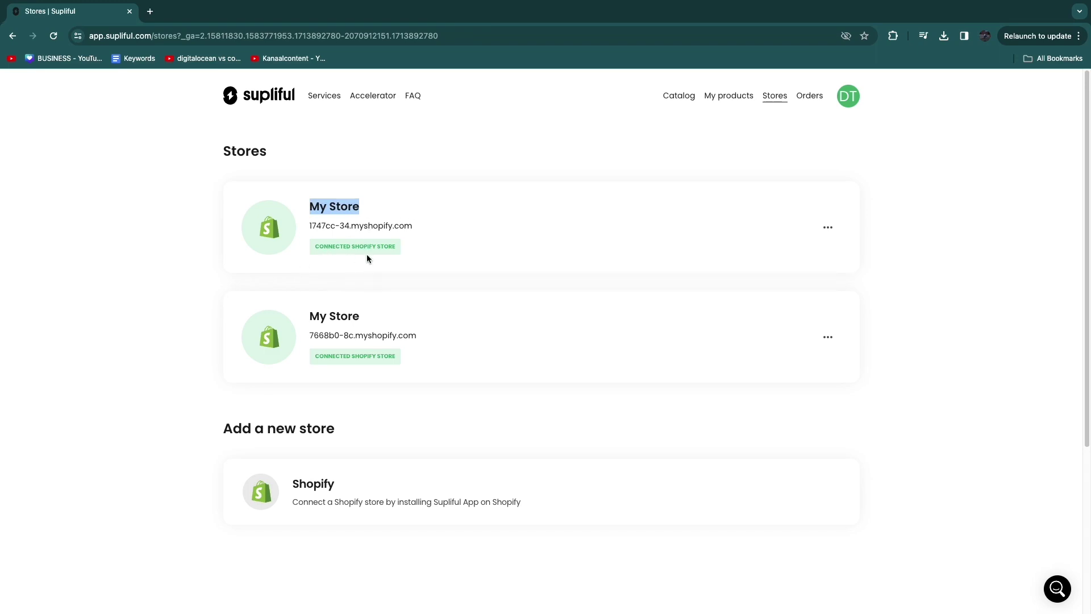
pyautogui.click(149, 11)
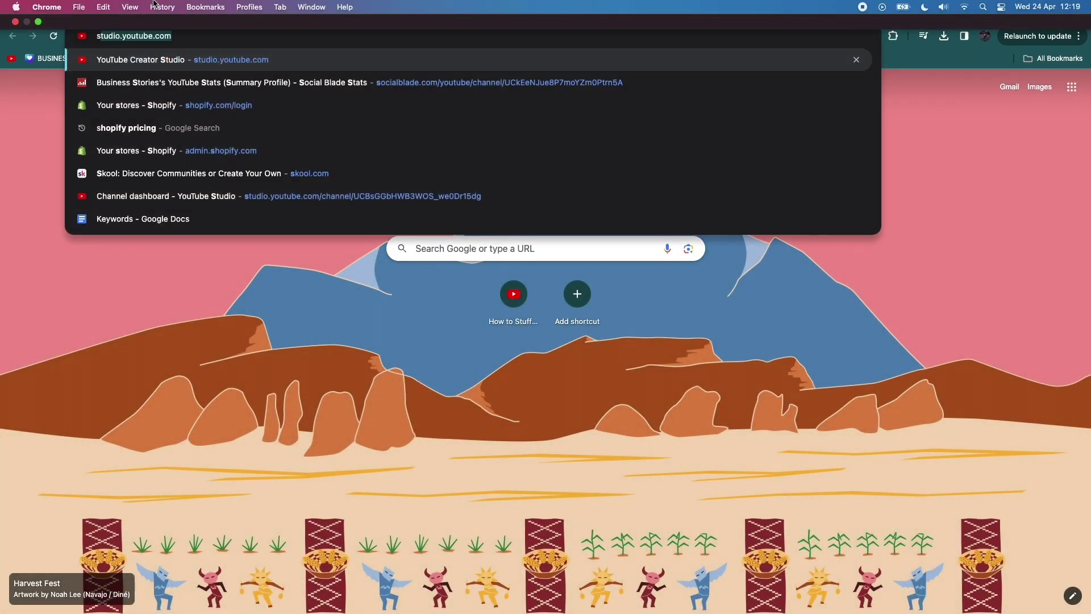
# Open Ashwagandha from the Shopify admin product list, then bring up Supliful's My products list
pyautogui.click(72, 137)
pyautogui.click(44, 148)
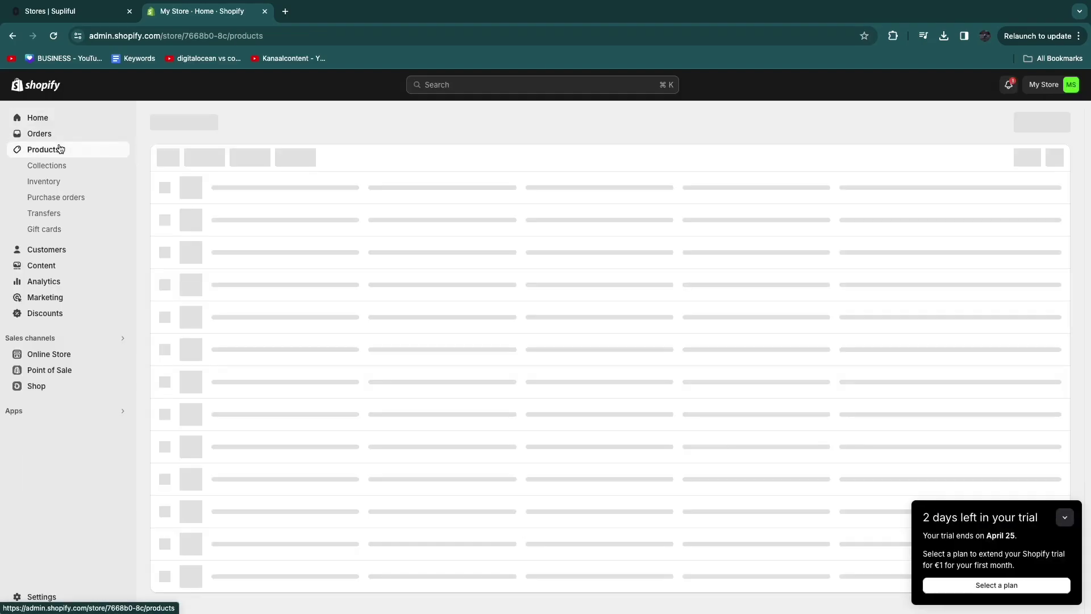
pyautogui.click(244, 258)
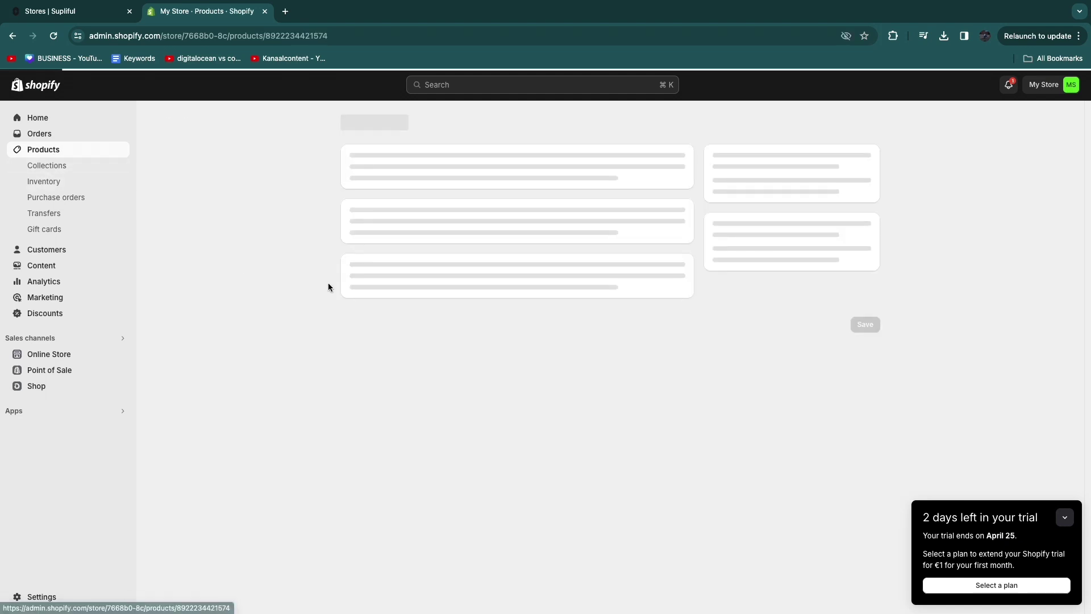
pyautogui.hotkey('ctrl', 'shift', 'Tab')
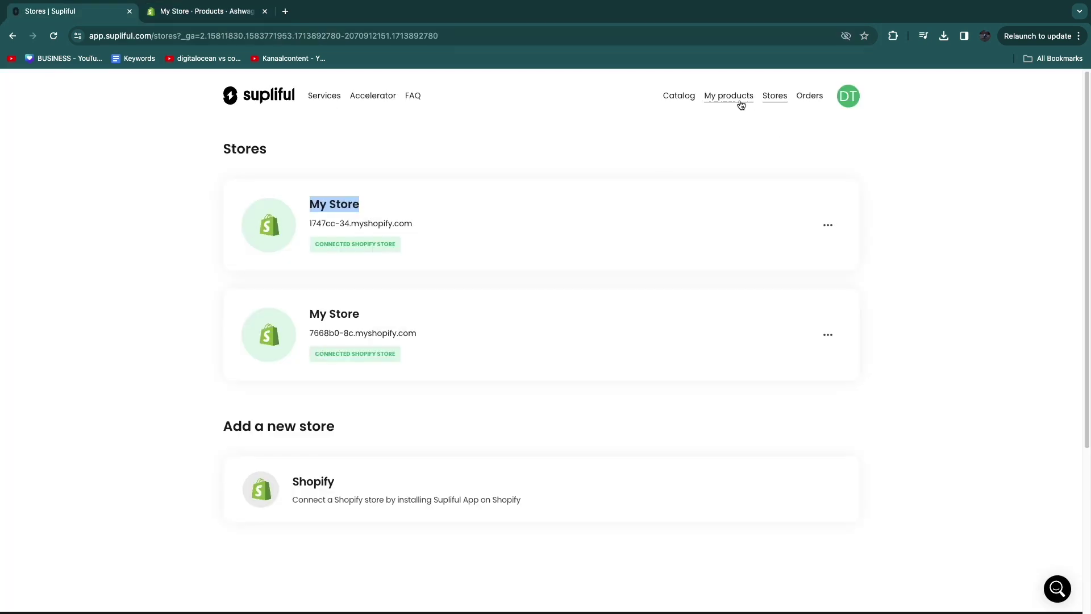
pyautogui.click(741, 103)
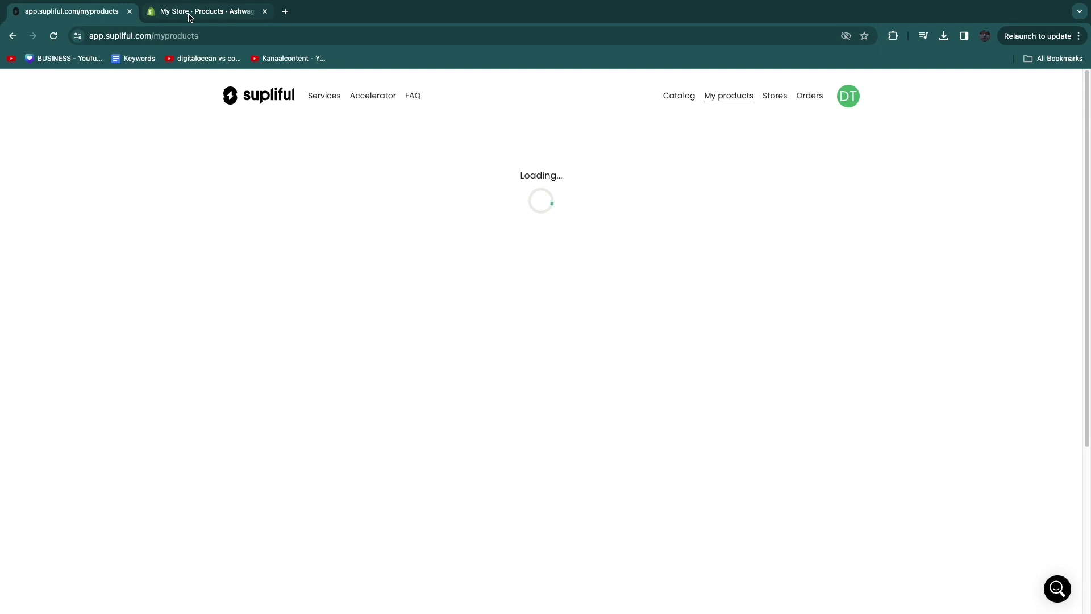
# Verify Ashwagandha's Shopify price of €7.40 and SKU VOX4ASHW under Pricing and Inventory
pyautogui.click(190, 13)
pyautogui.click(69, 150)
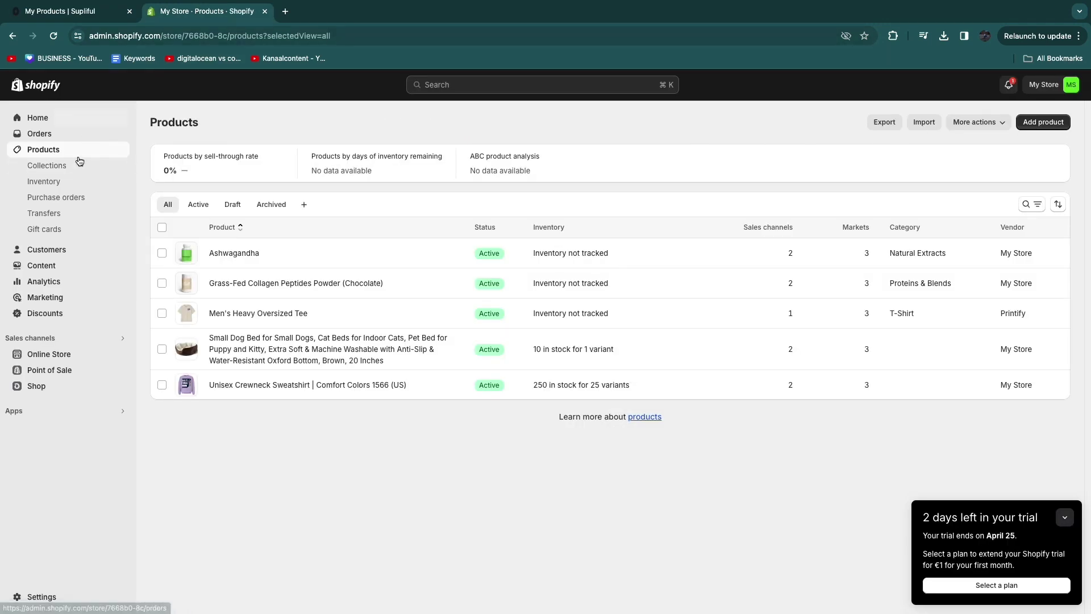
pyautogui.click(221, 256)
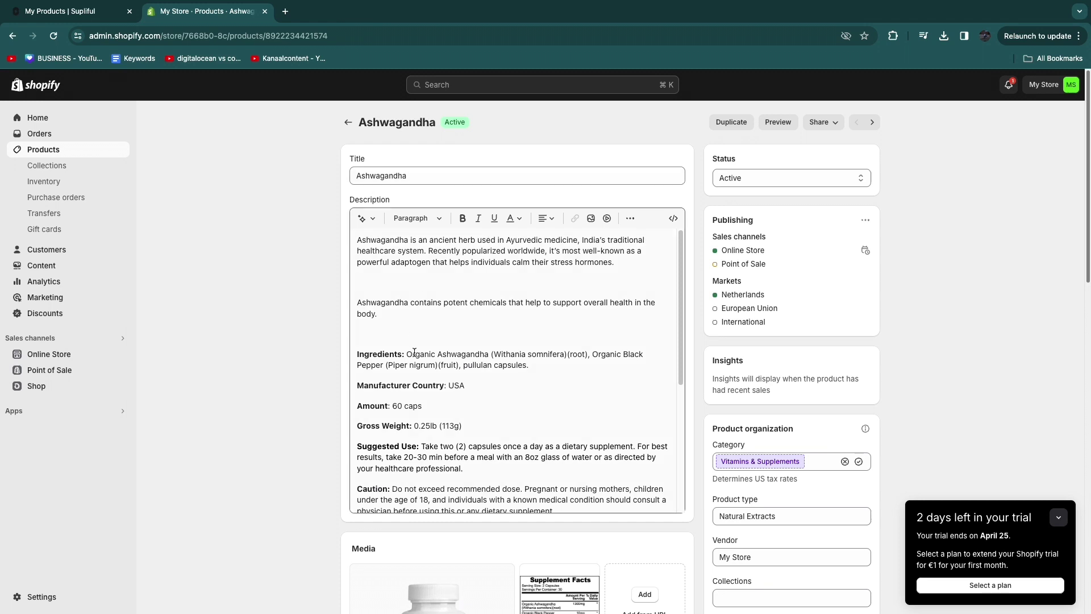
pyautogui.scroll(-10, 415, 352)
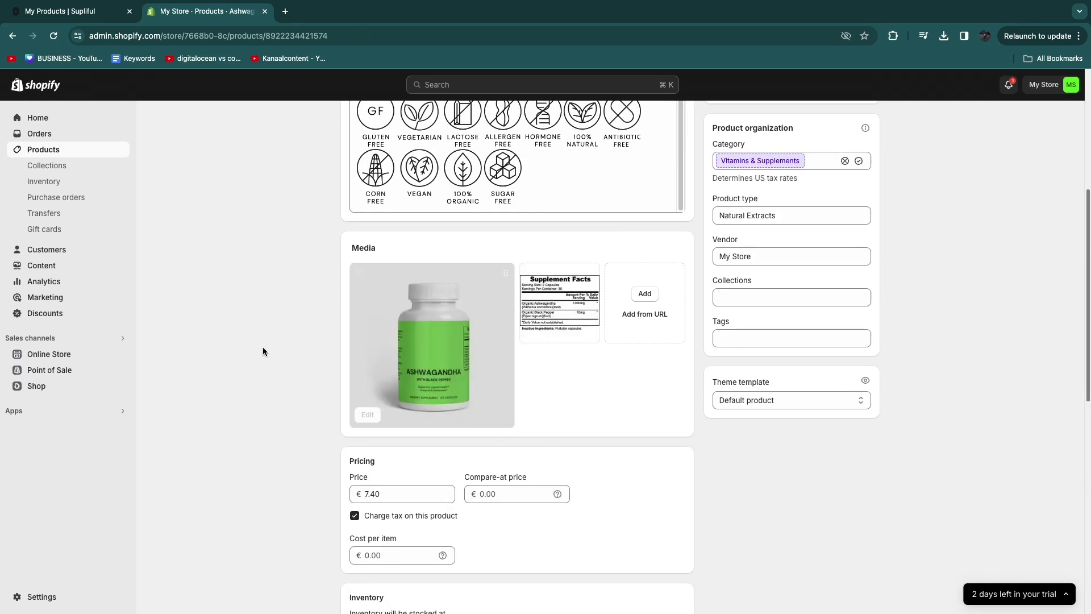
pyautogui.scroll(-5, 311, 476)
pyautogui.doubleClick(350, 335)
pyautogui.click(301, 364)
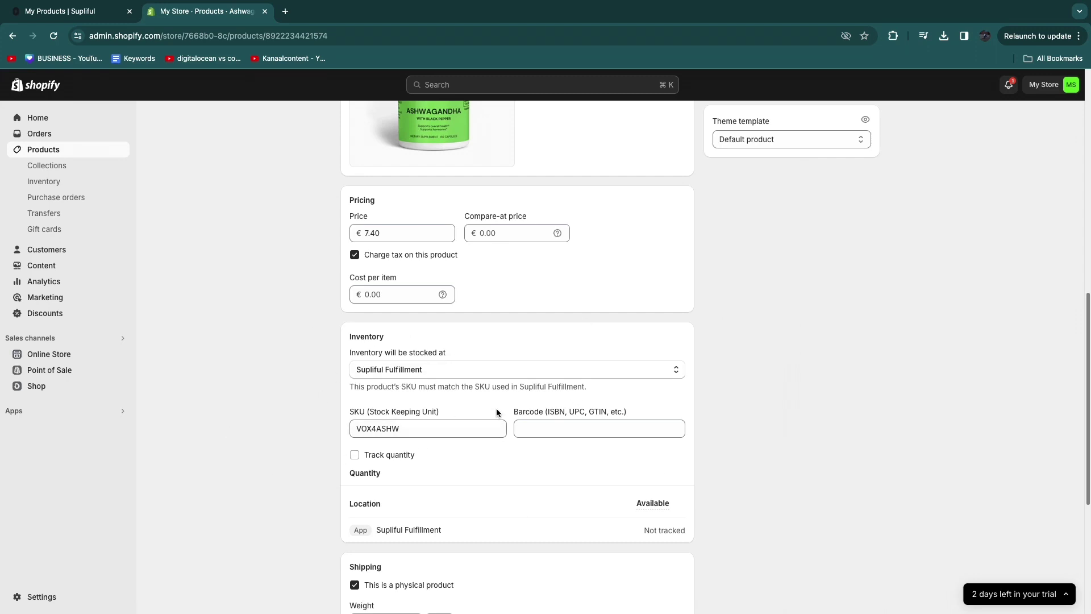
pyautogui.scroll(10, 318, 413)
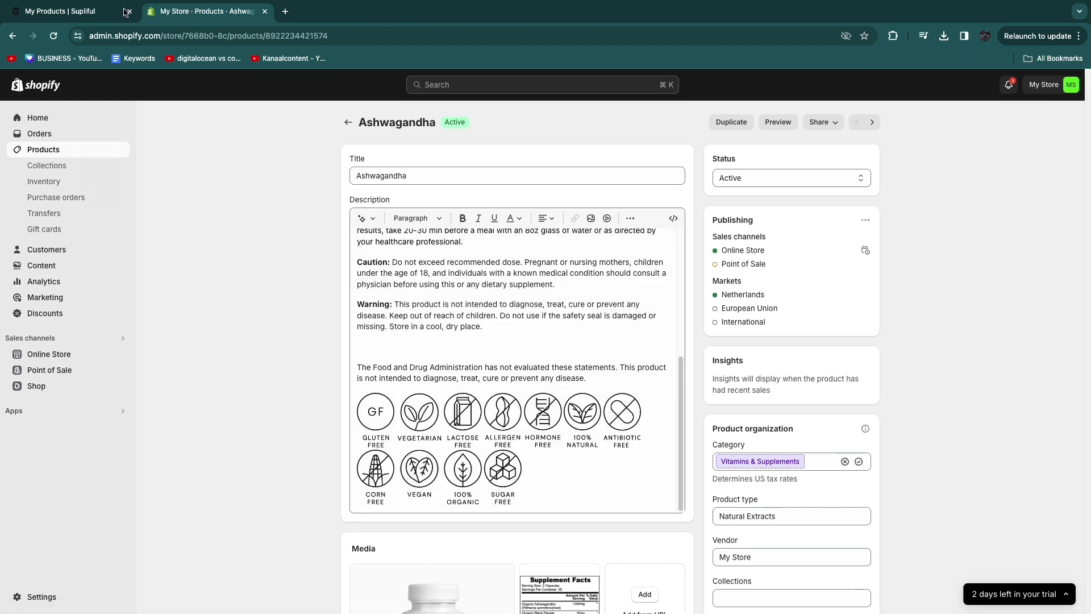
pyautogui.hotkey('ctrl', 'shift', 'Tab')
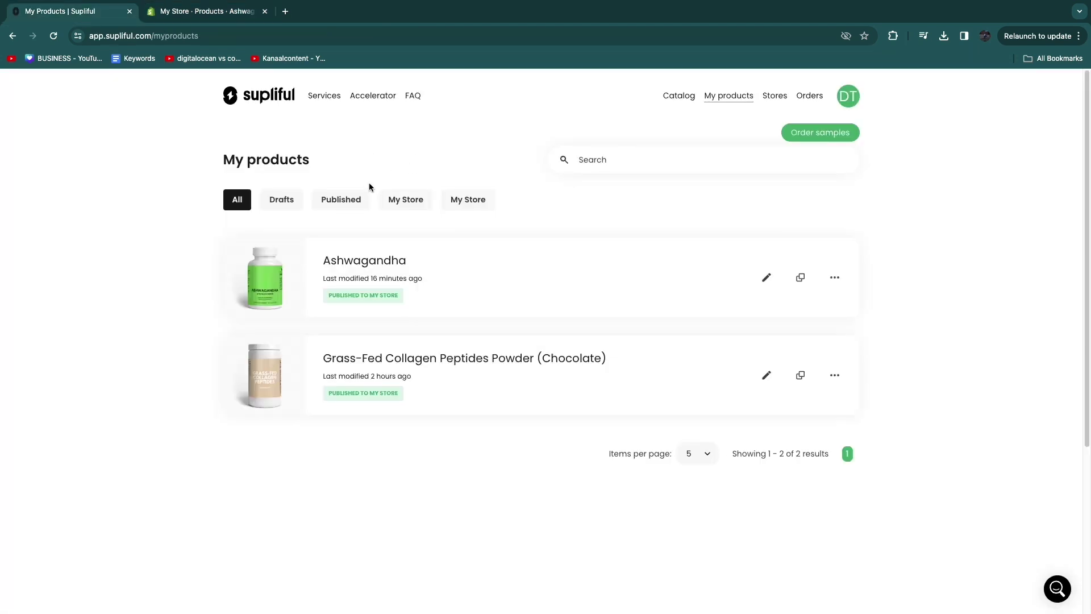
# Edit Ashwagandha in Supliful and compare its $7.40 selling price with the $7.4 Supliful price
pyautogui.click(764, 279)
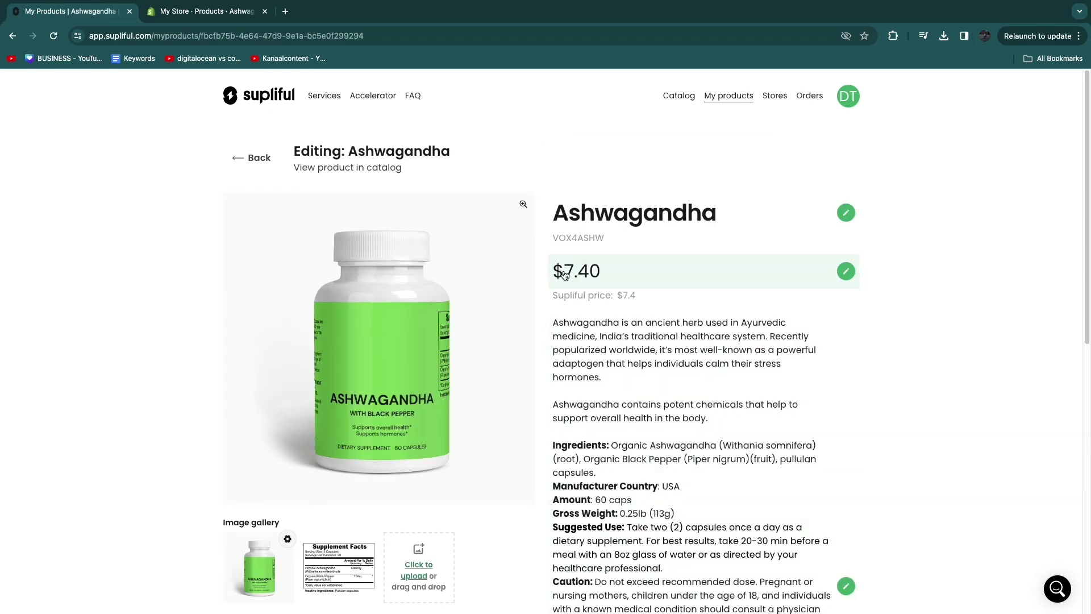
pyautogui.moveTo(620, 297); pyautogui.dragTo(674, 298)
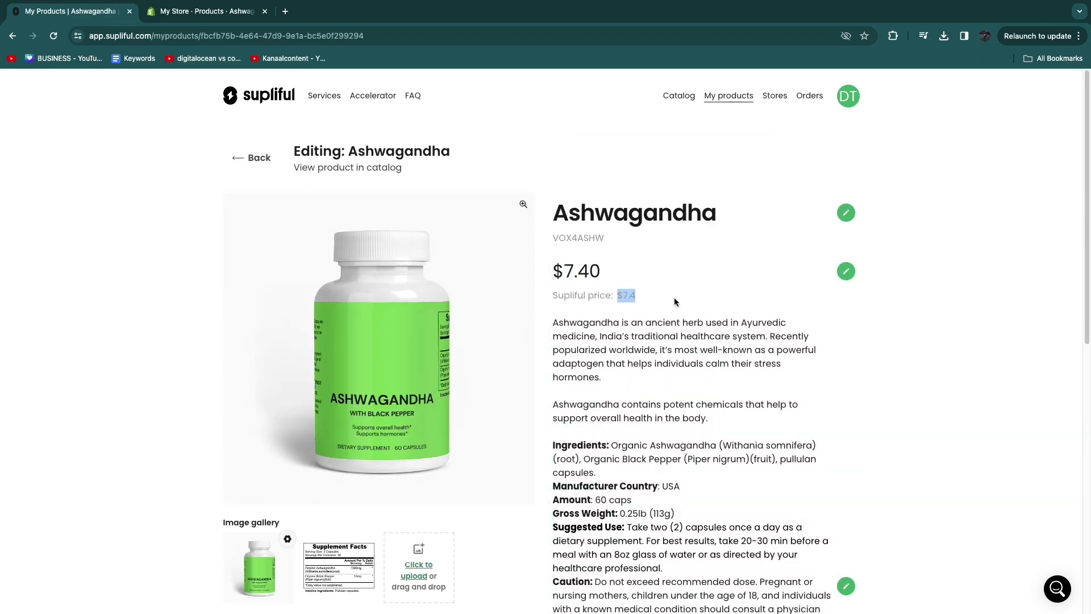
pyautogui.click(612, 301)
pyautogui.click(191, 19)
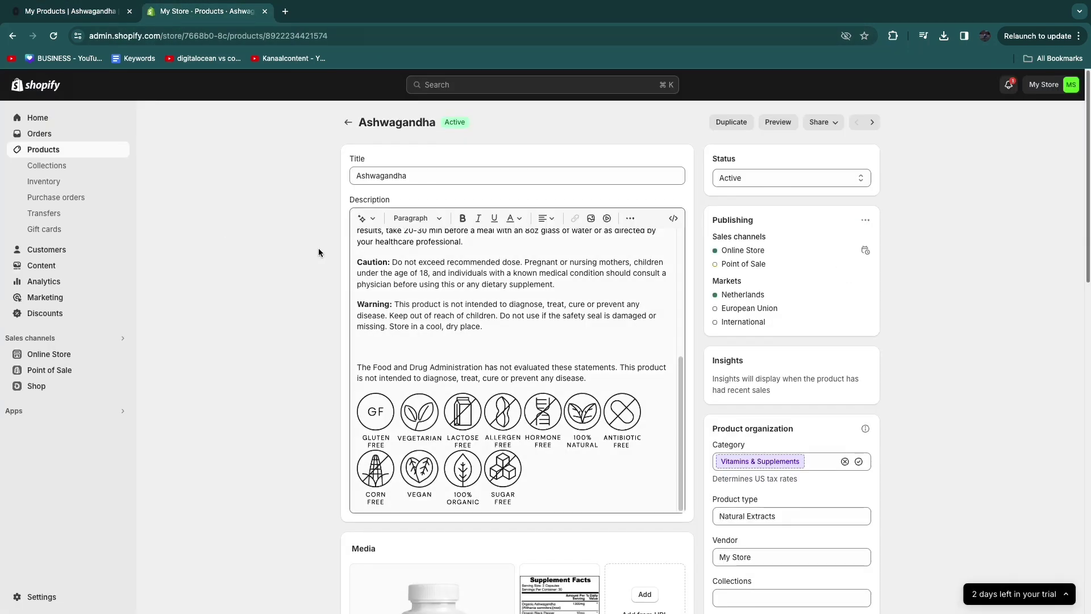
# Preview the Dawn theme storefront and check its catalog lists Ashwagandha at €7,40 EUR
pyautogui.click(67, 355)
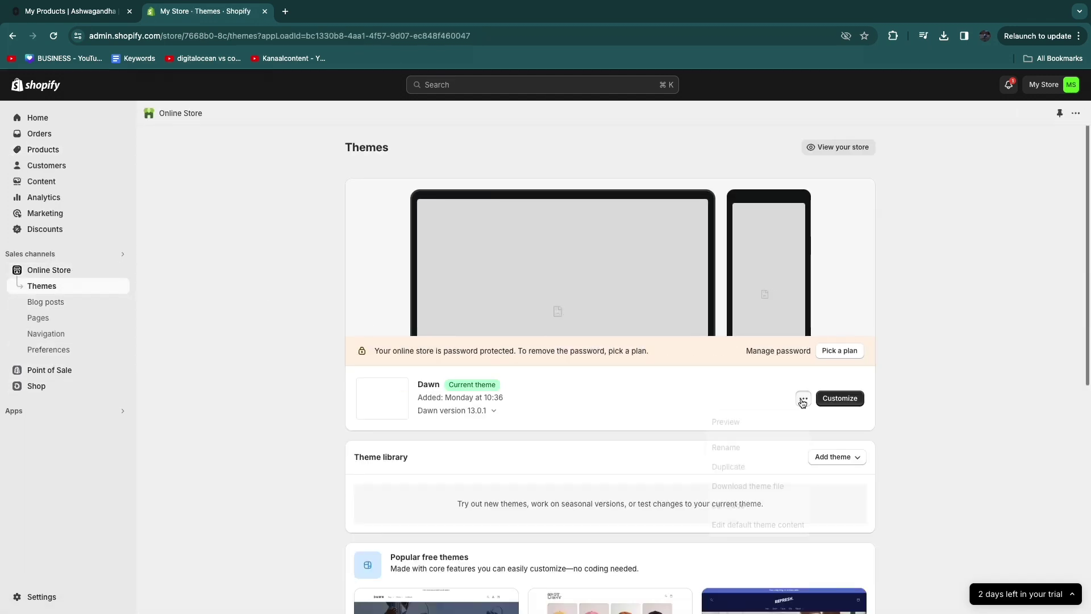
pyautogui.click(802, 401)
pyautogui.click(730, 421)
pyautogui.scroll(-2, 465, 436)
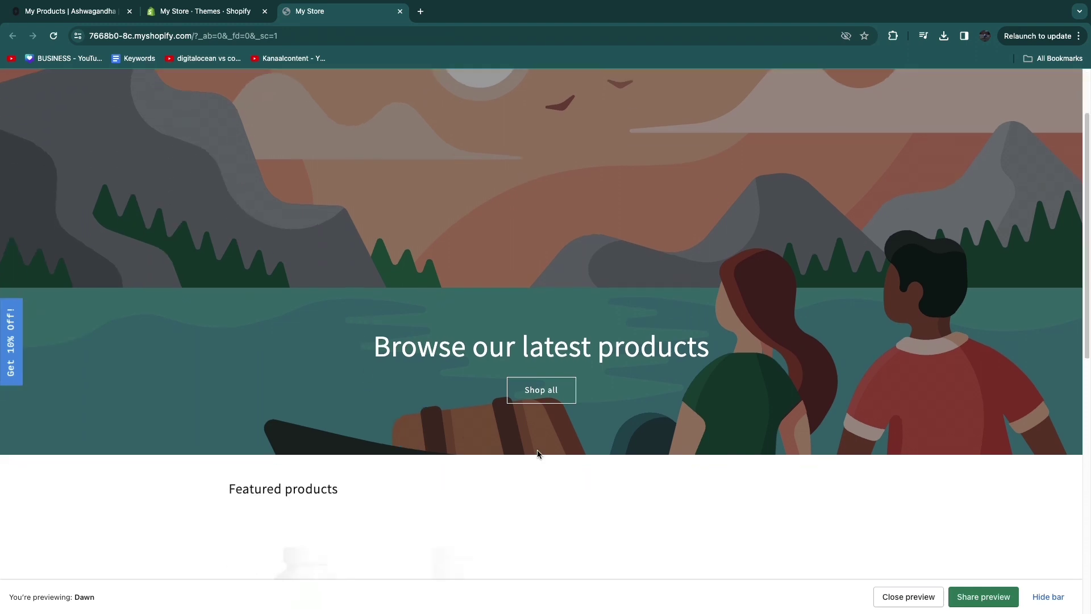
pyautogui.scroll(2, 574, 466)
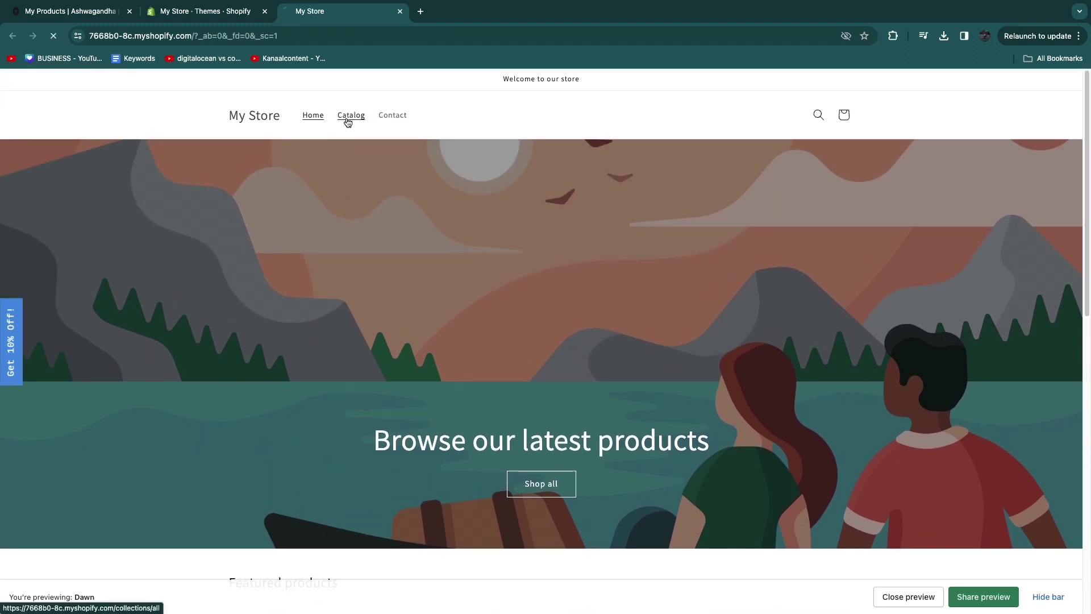
pyautogui.click(339, 120)
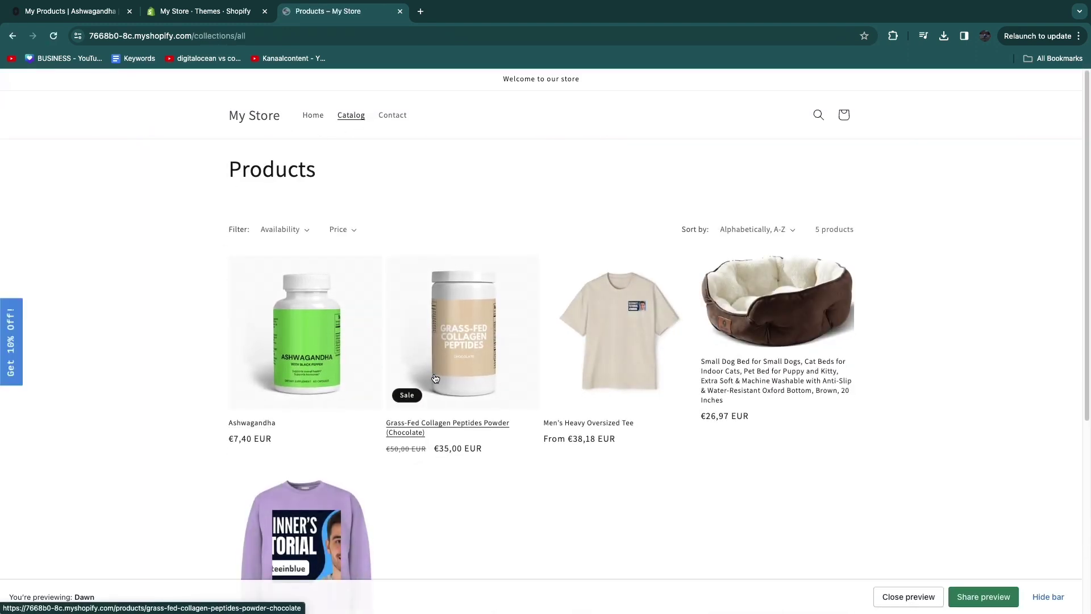
pyautogui.click(463, 337)
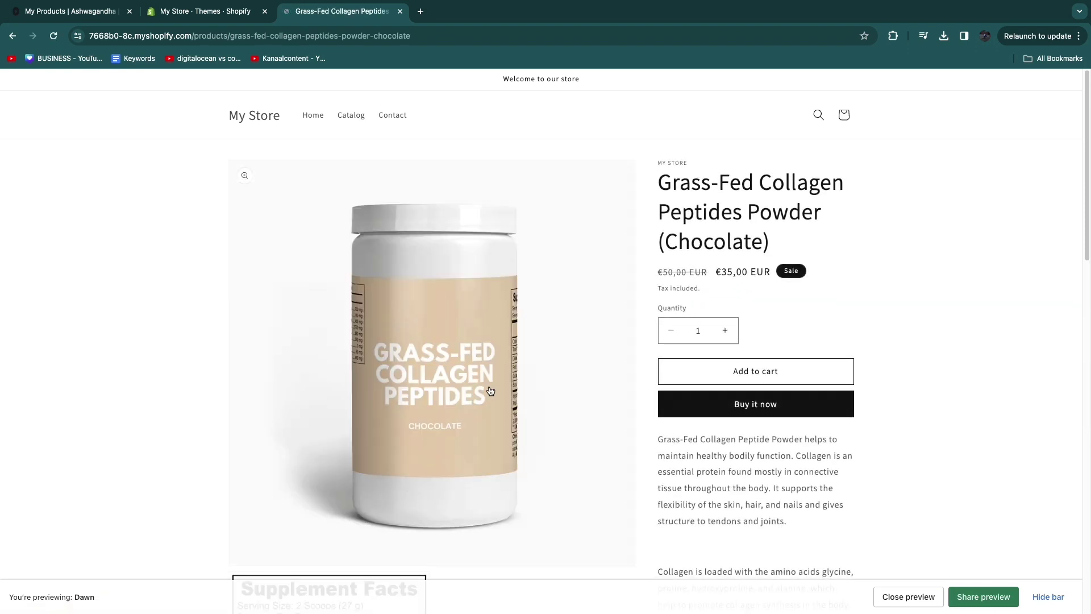
pyautogui.scroll(-1, 706, 366)
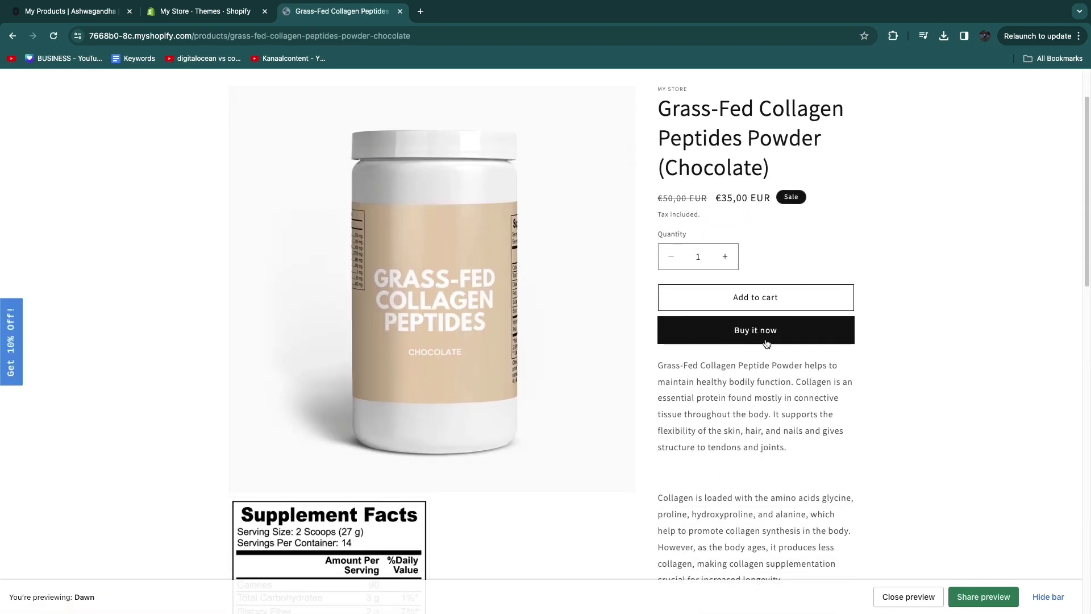
pyautogui.press('super+1')
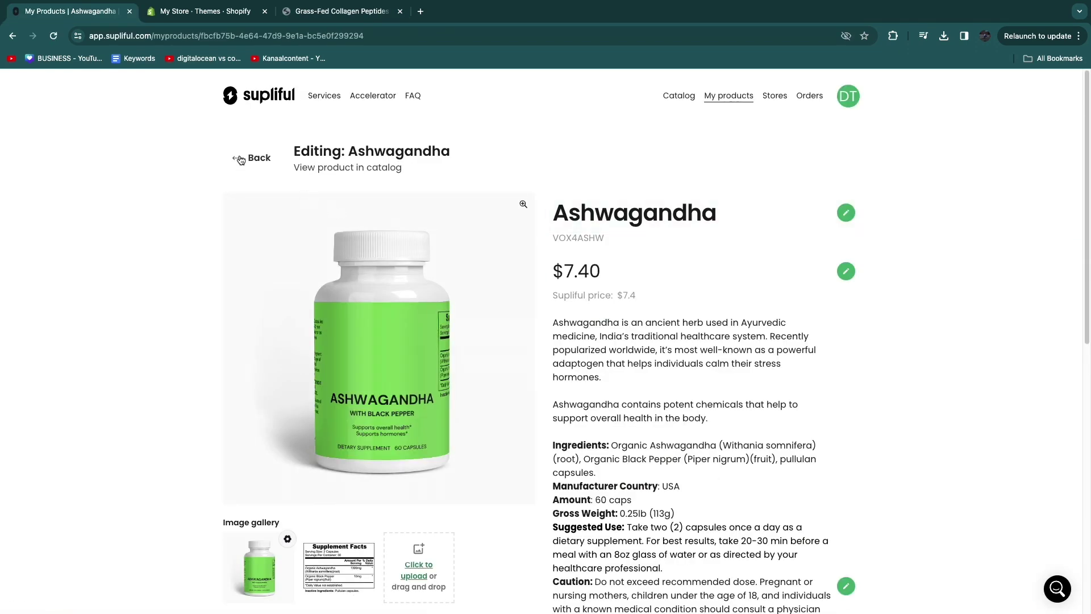
# Go back from the Ashwagandha editor to Supliful's My products list
pyautogui.click(239, 158)
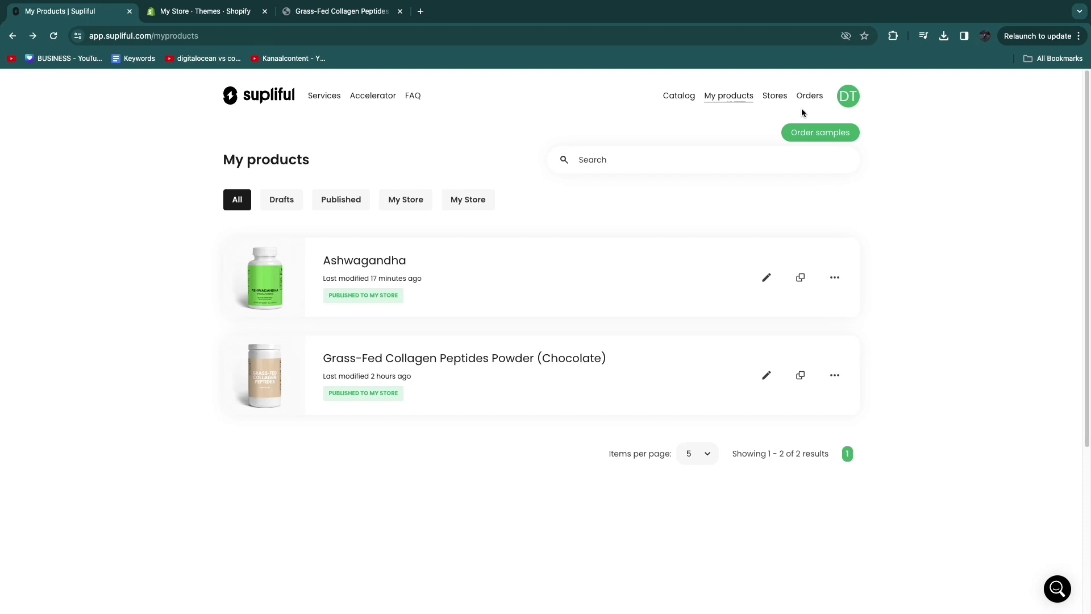
# Review Shopify's Themes page, with Dawn 13.0.1 current and popular free themes listed
pyautogui.click(182, 17)
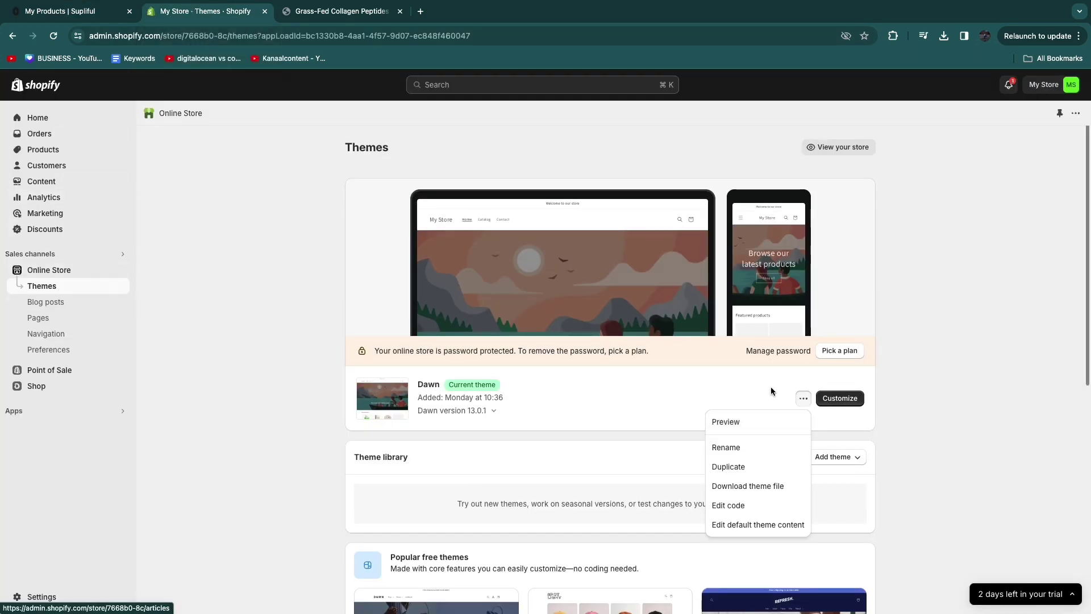
pyautogui.click(930, 394)
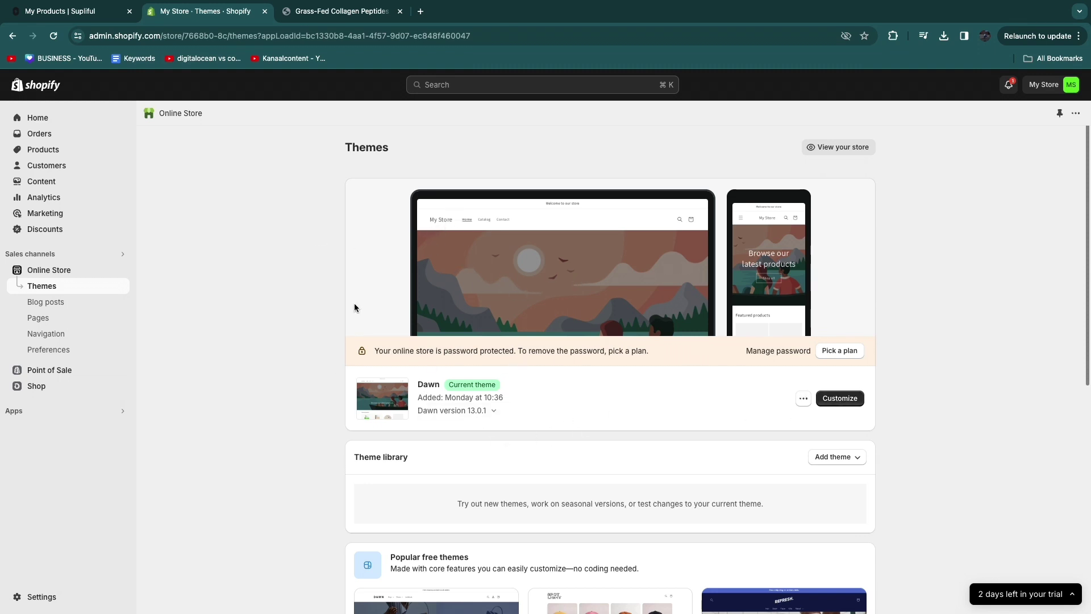
pyautogui.scroll(-7, 510, 487)
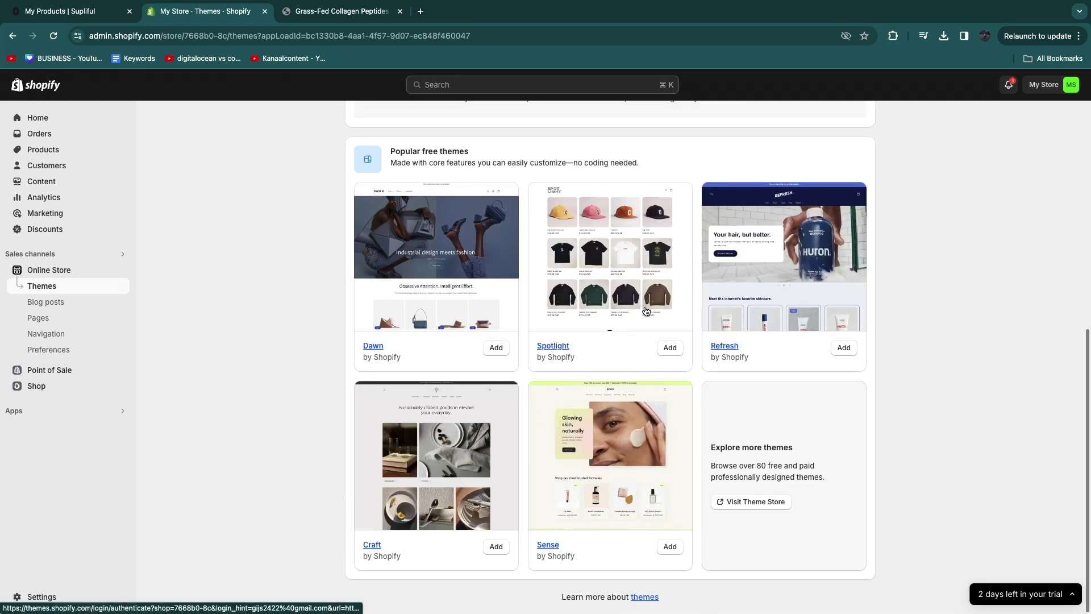
pyautogui.scroll(7, 135, 113)
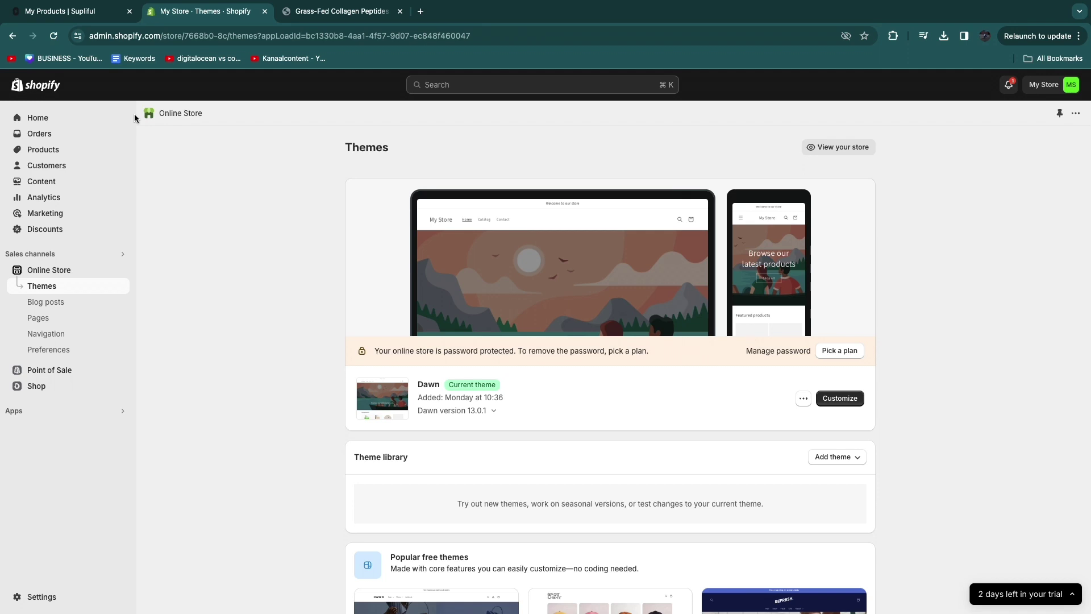